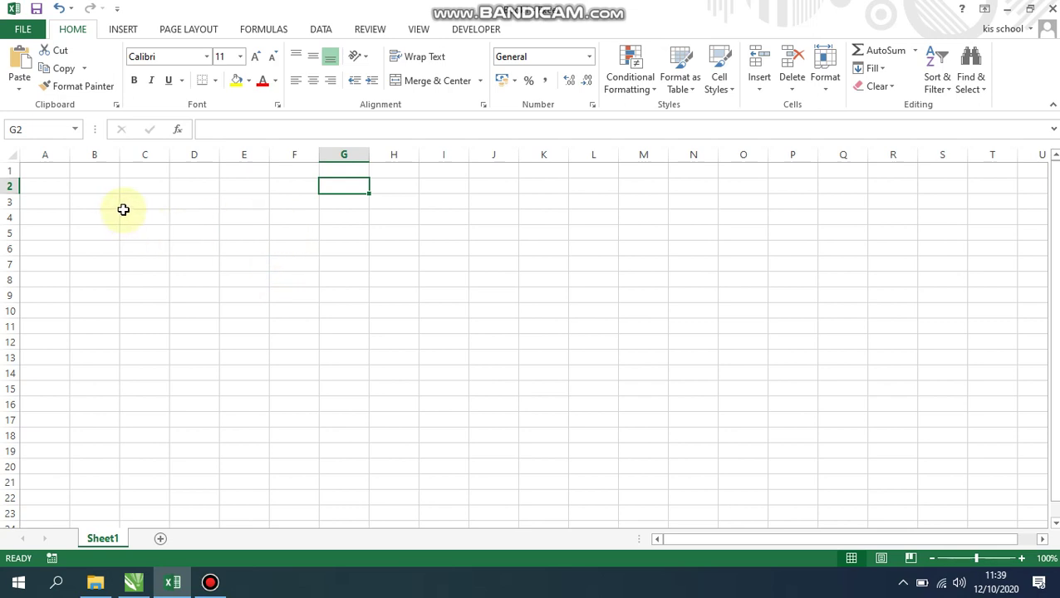
Enter the title NAMA-NAMA PROVINSI DI INDONESIA in cell A1.
{"action": "left_click", "coordinate": [62, 172]}
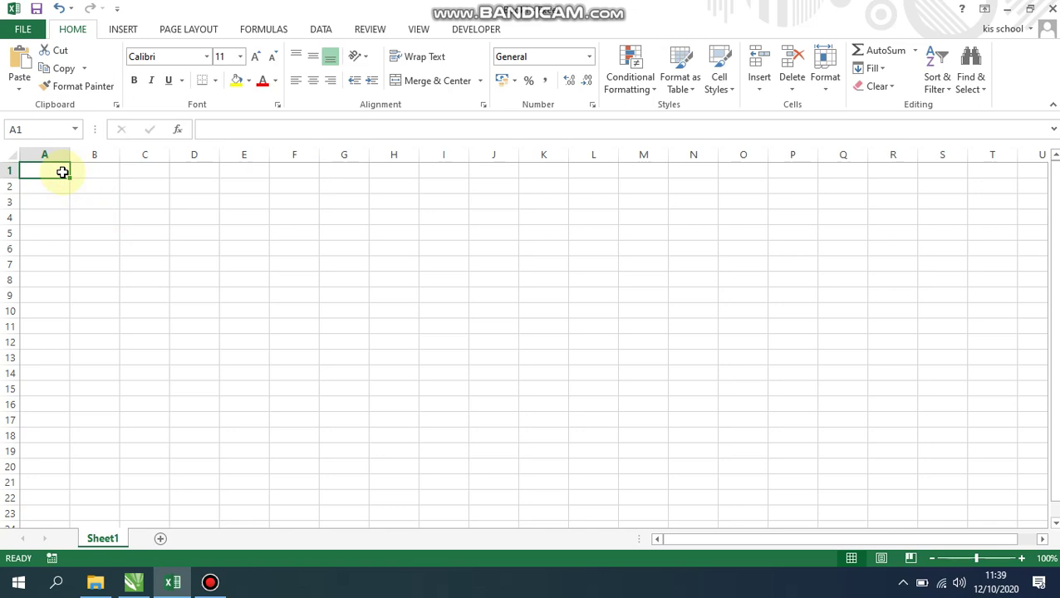
{"action": "type", "text": "NAMA-"}
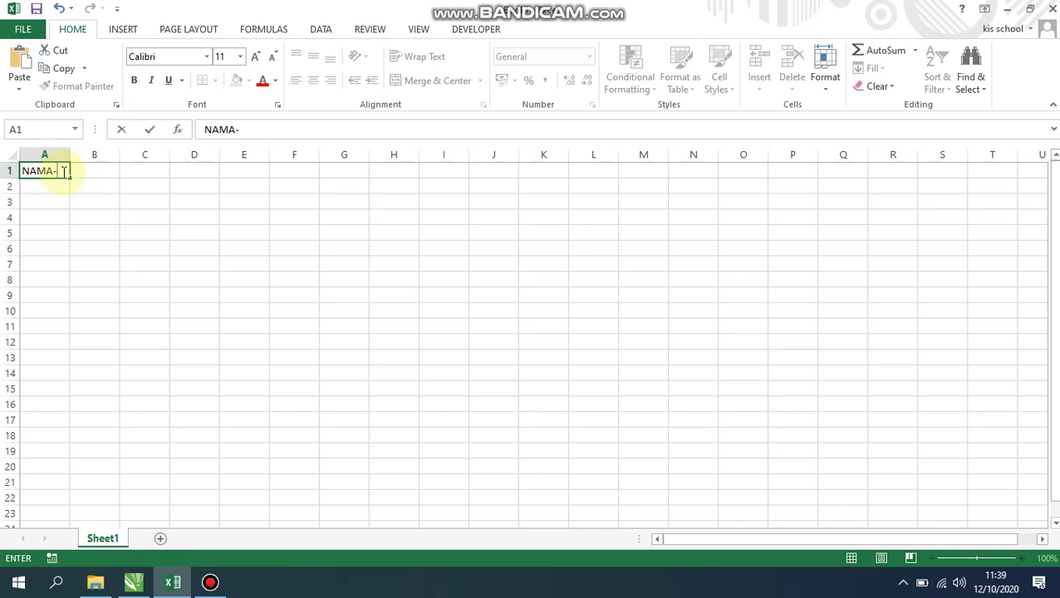
{"action": "type", "text": "NAMA PROVIN"}
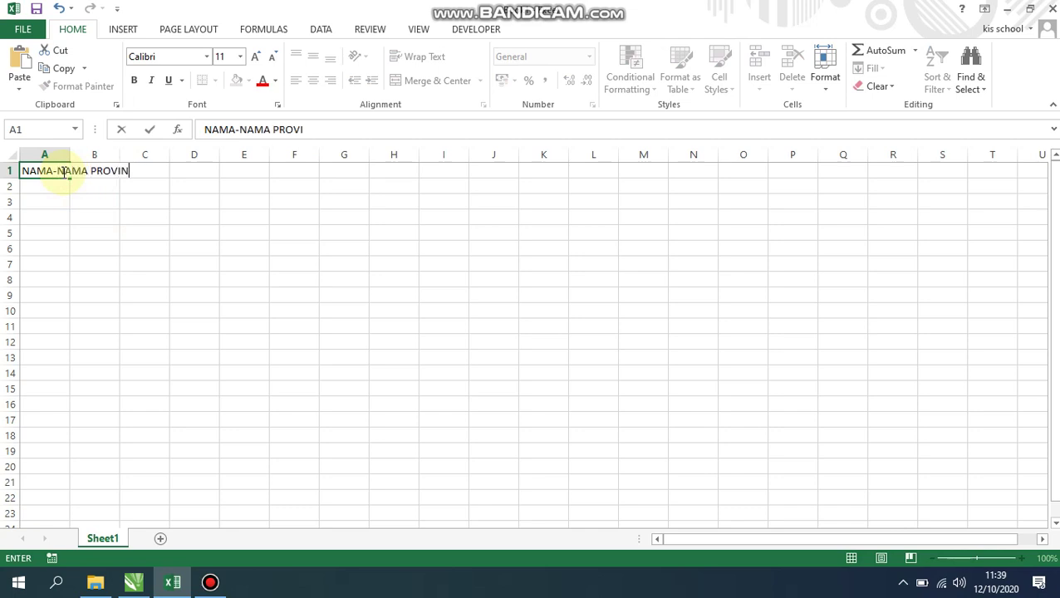
{"action": "type", "text": "SI DI INDONESIA"}
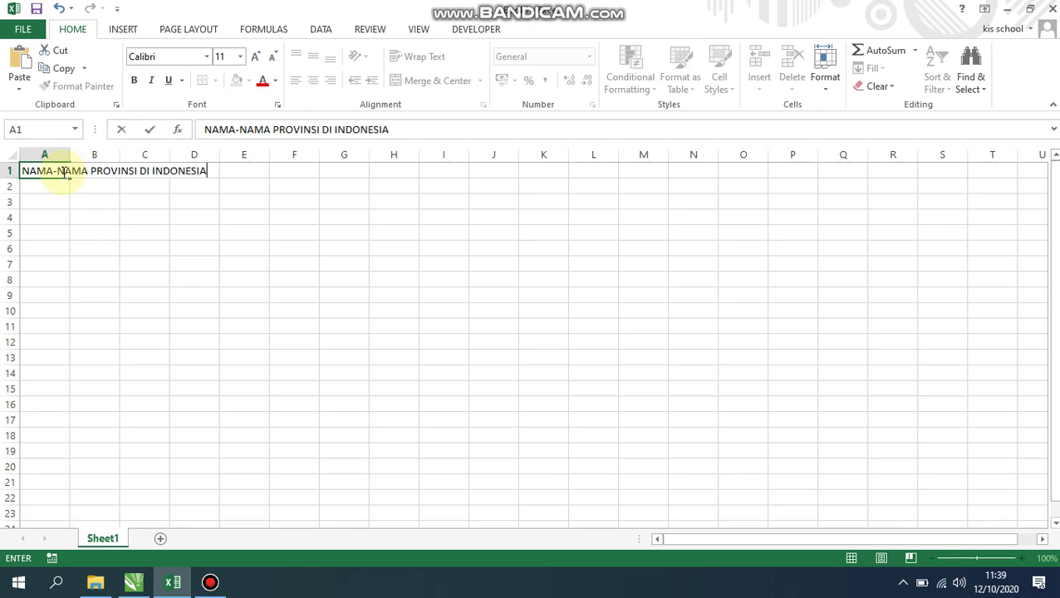
Enter the column headers NO, PROVINSI and IBUKOTA in cells A3 to C3.
{"action": "left_click", "coordinate": [50, 202]}
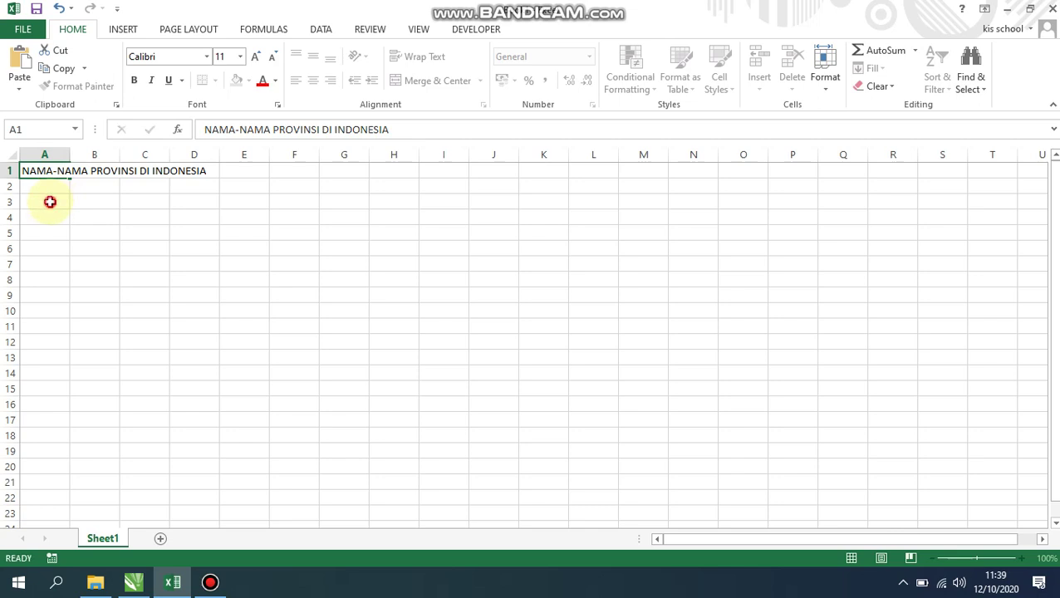
{"action": "type", "text": "NO"}
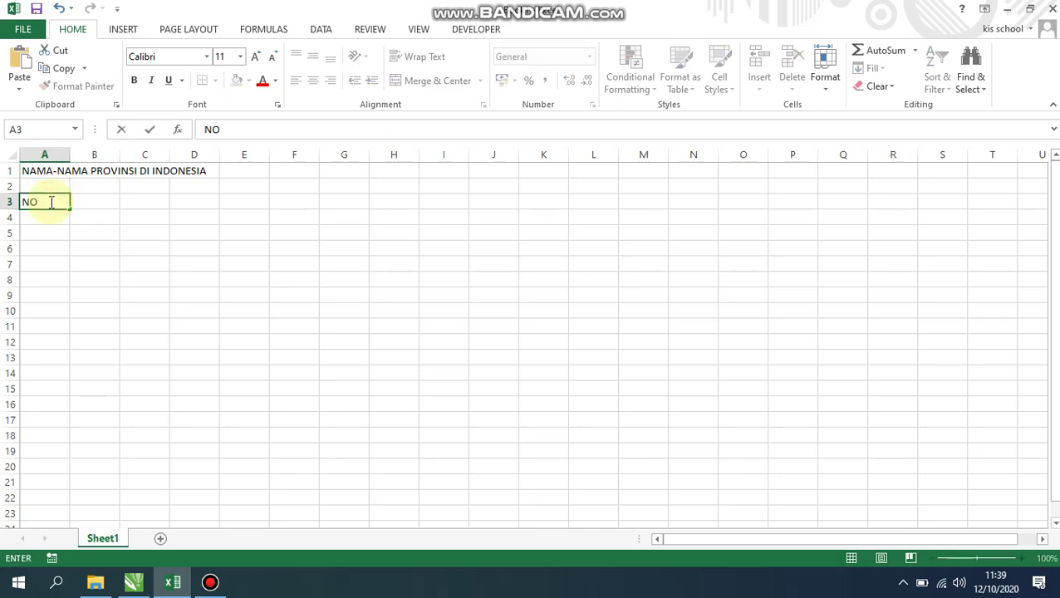
{"action": "key", "text": "Tab"}
{"action": "type", "text": "PROVINSI"}
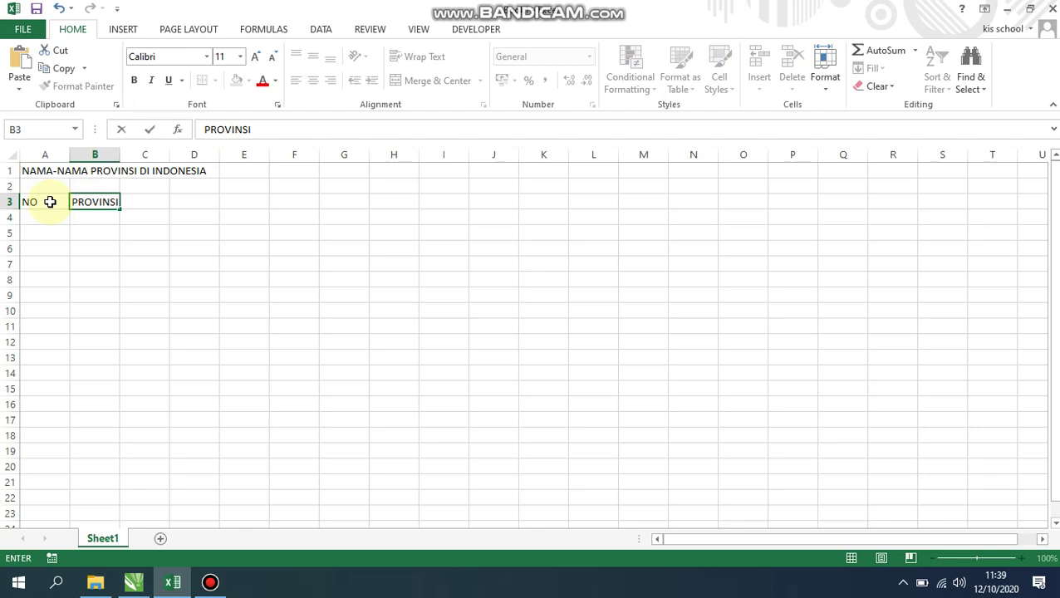
{"action": "key", "text": "Tab"}
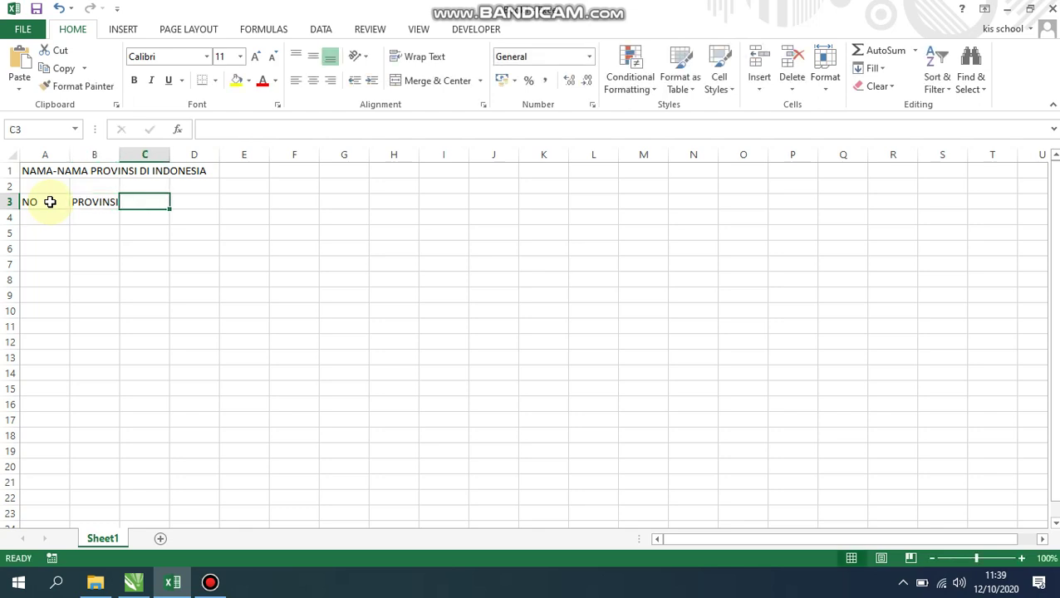
{"action": "type", "text": "IBUKOTA"}
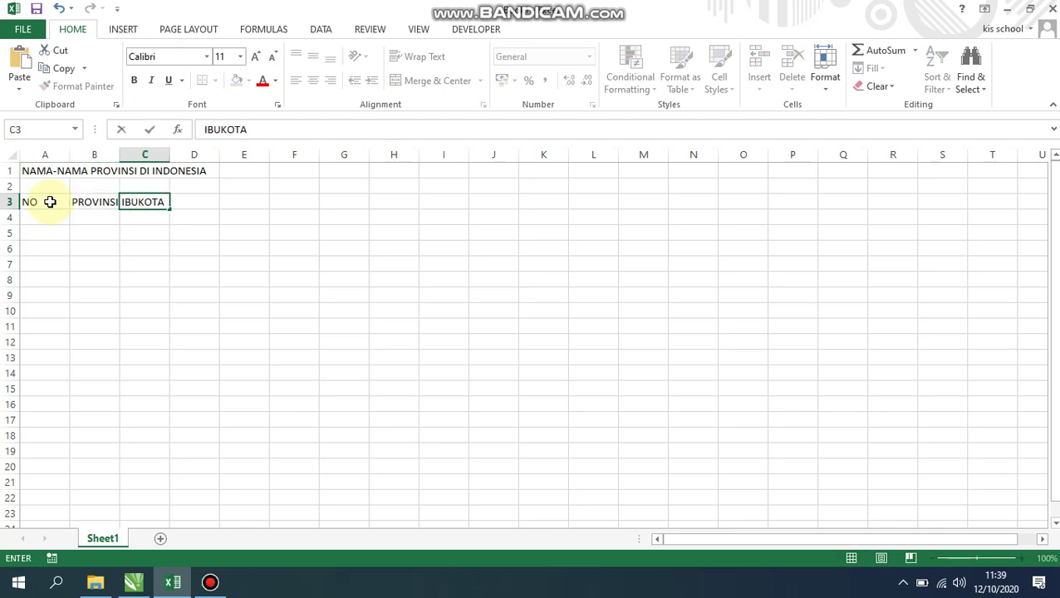
{"action": "left_click", "coordinate": [107, 242]}
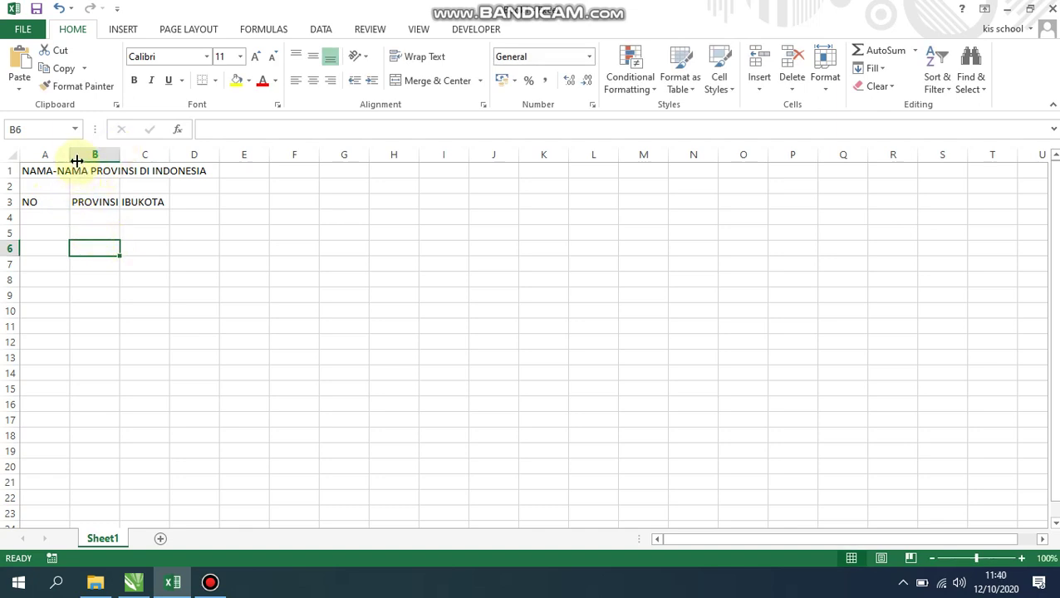
Narrow column A to about half its width and widen columns B and C equally to a little over double.
{"action": "left_click_drag", "start_coordinate": [71, 154], "coordinate": [47, 156]}
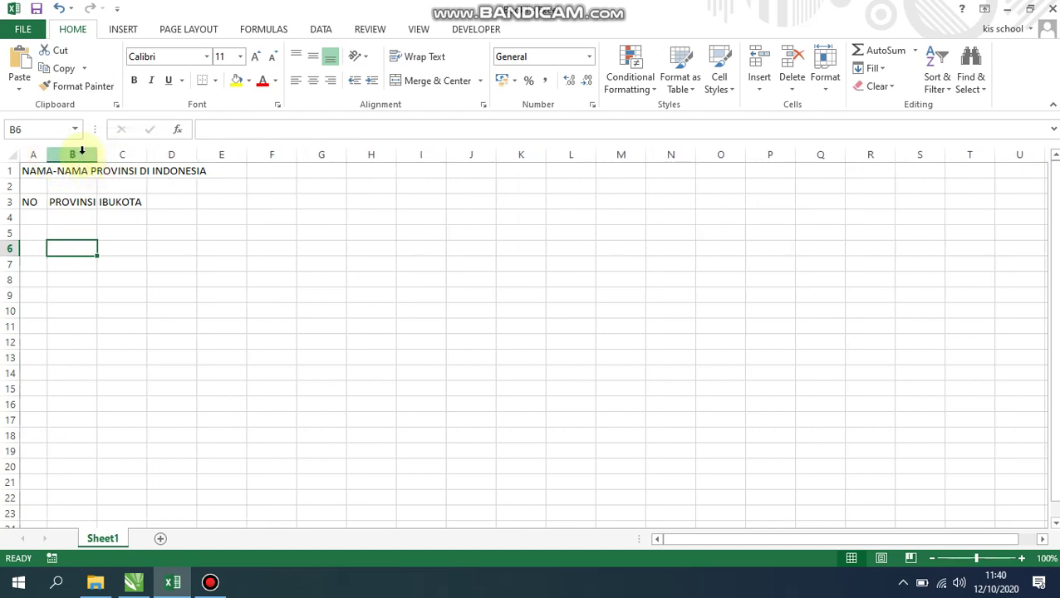
{"action": "left_click", "coordinate": [83, 150]}
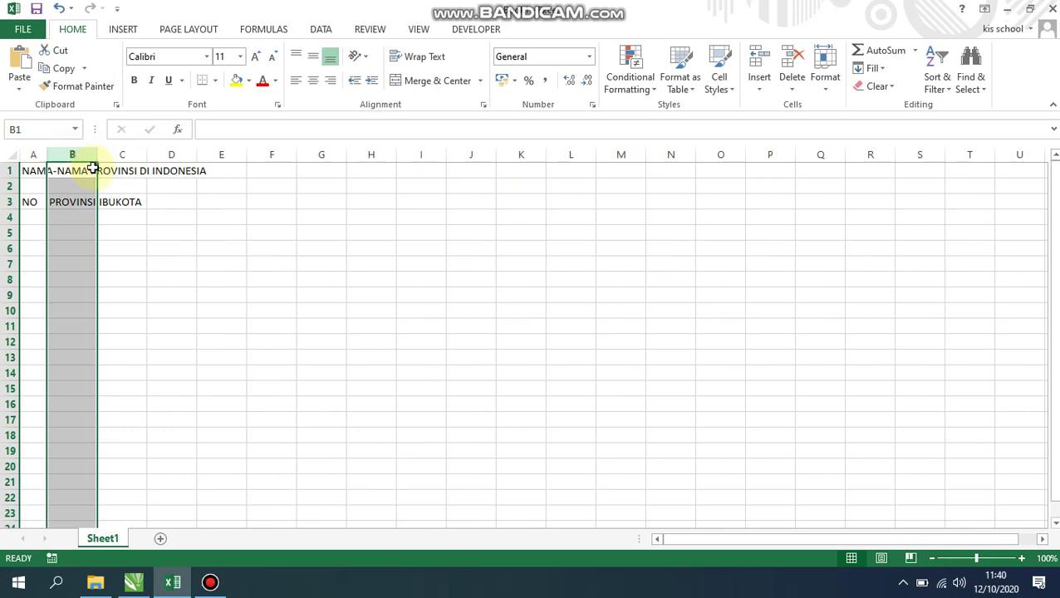
{"action": "left_click", "coordinate": [123, 151], "text": "shift"}
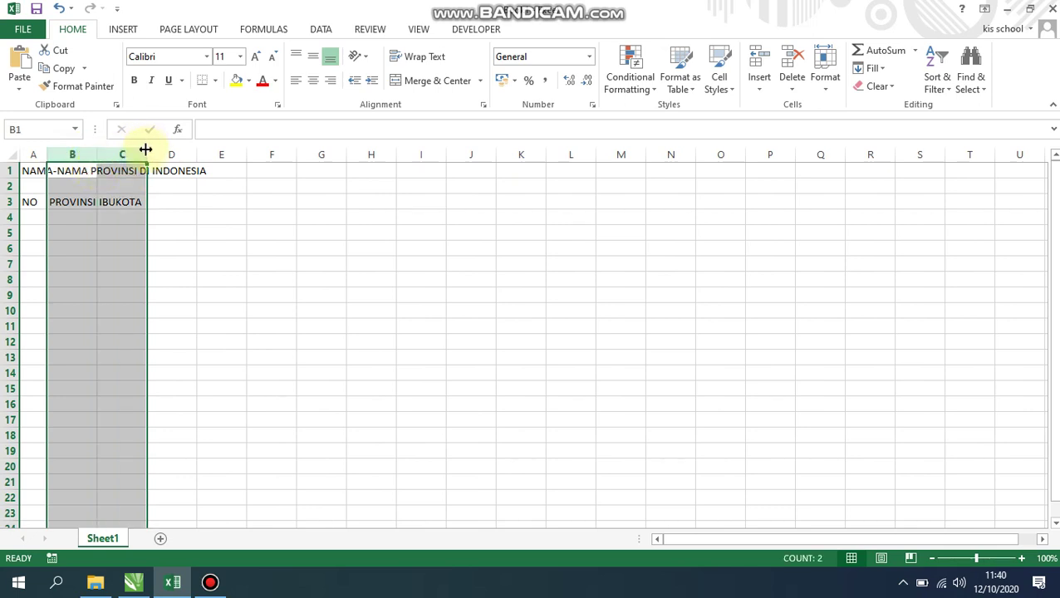
{"action": "left_click_drag", "start_coordinate": [146, 150], "coordinate": [256, 150]}
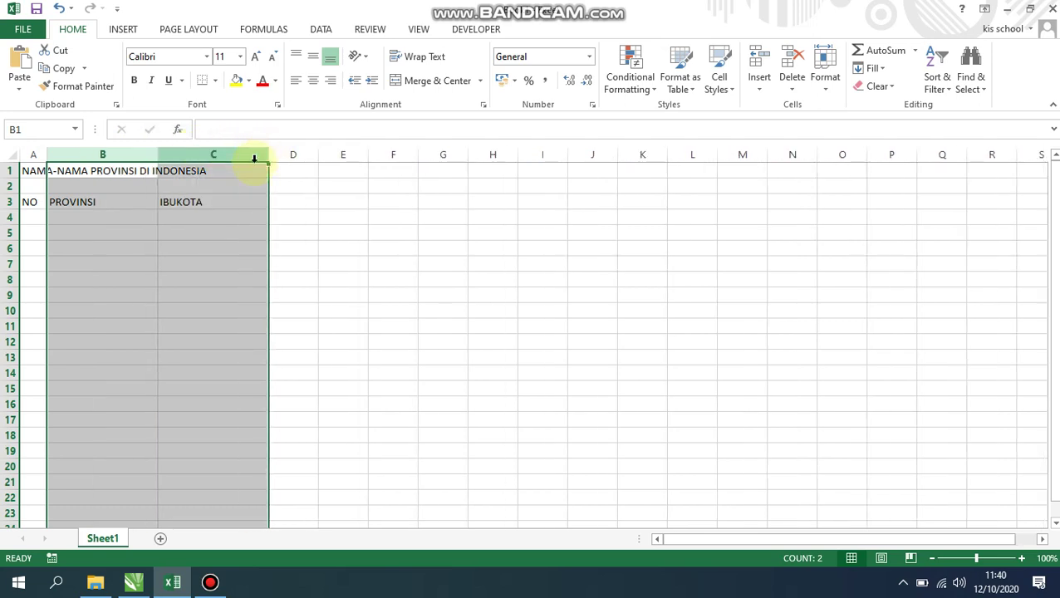
Merge and center the title across cells A1 to C1.
{"action": "left_click", "coordinate": [33, 173]}
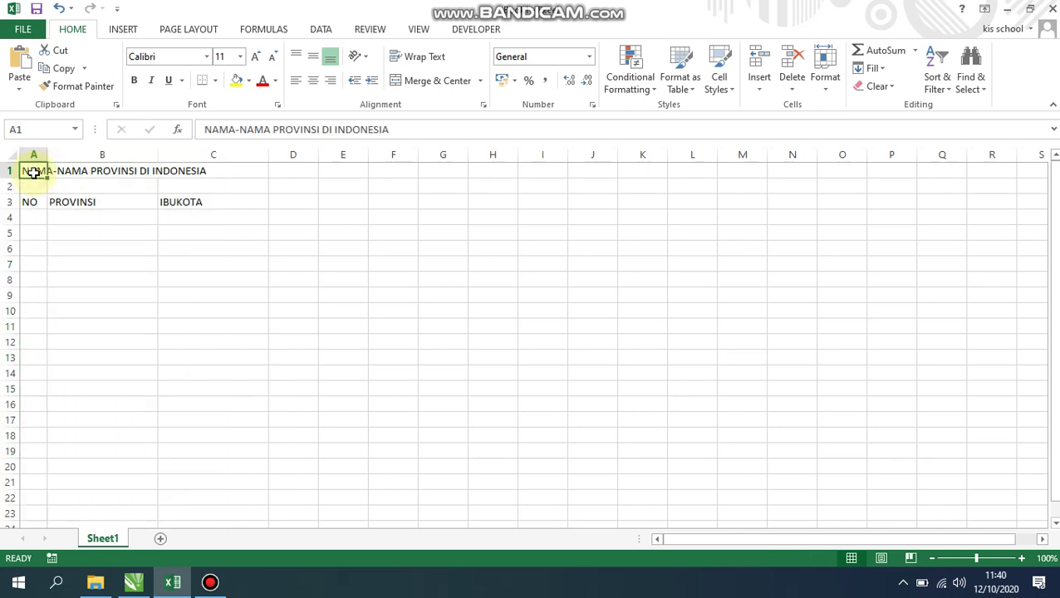
{"action": "left_click", "coordinate": [195, 170], "text": "shift"}
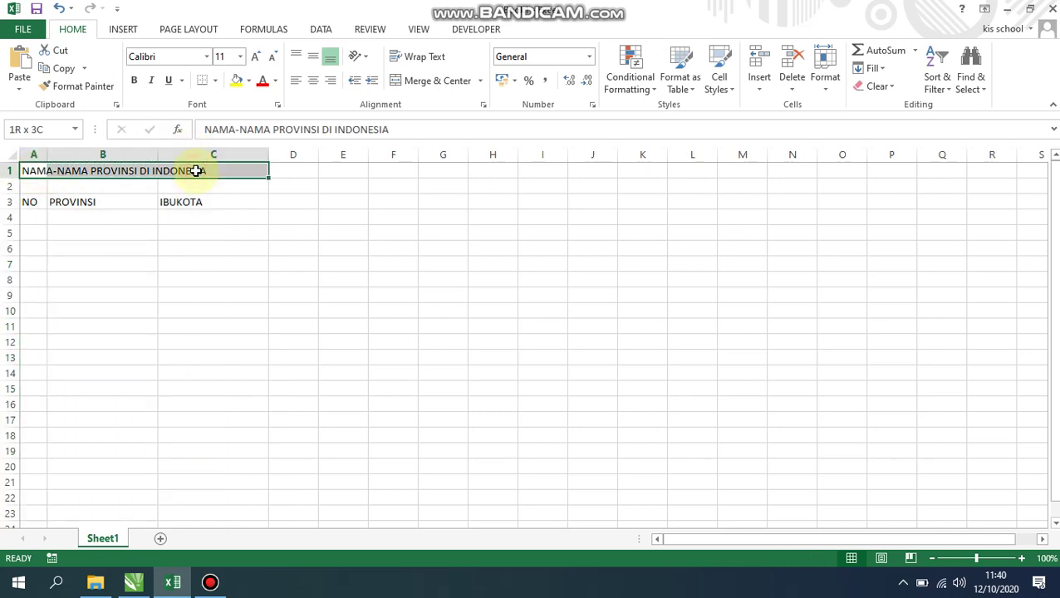
{"action": "left_click", "coordinate": [427, 83]}
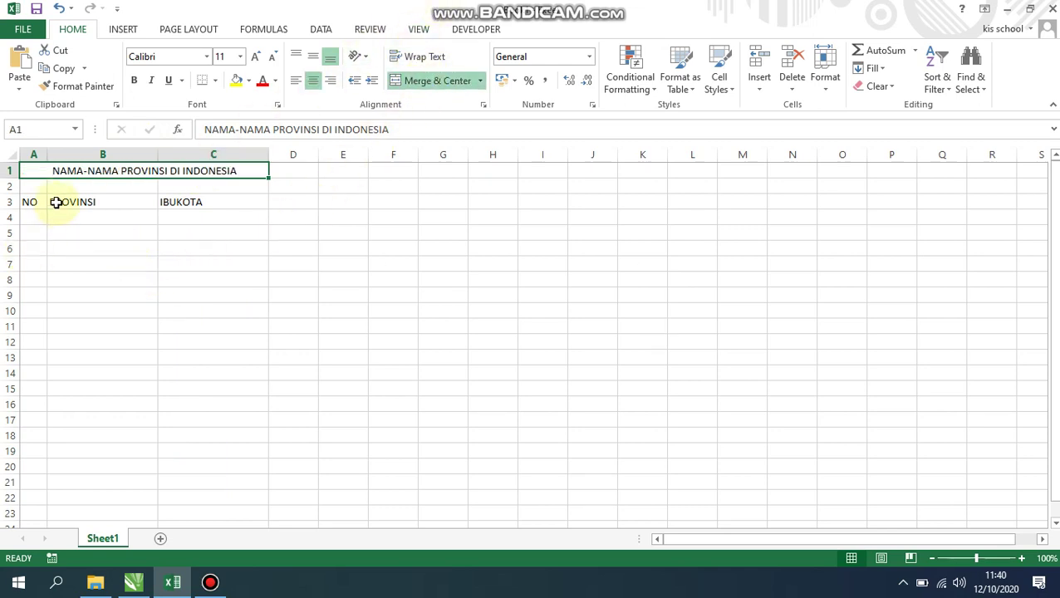
Number the table rows 1 to 5 under NO in cells A4 to A8.
{"action": "left_click", "coordinate": [33, 217]}
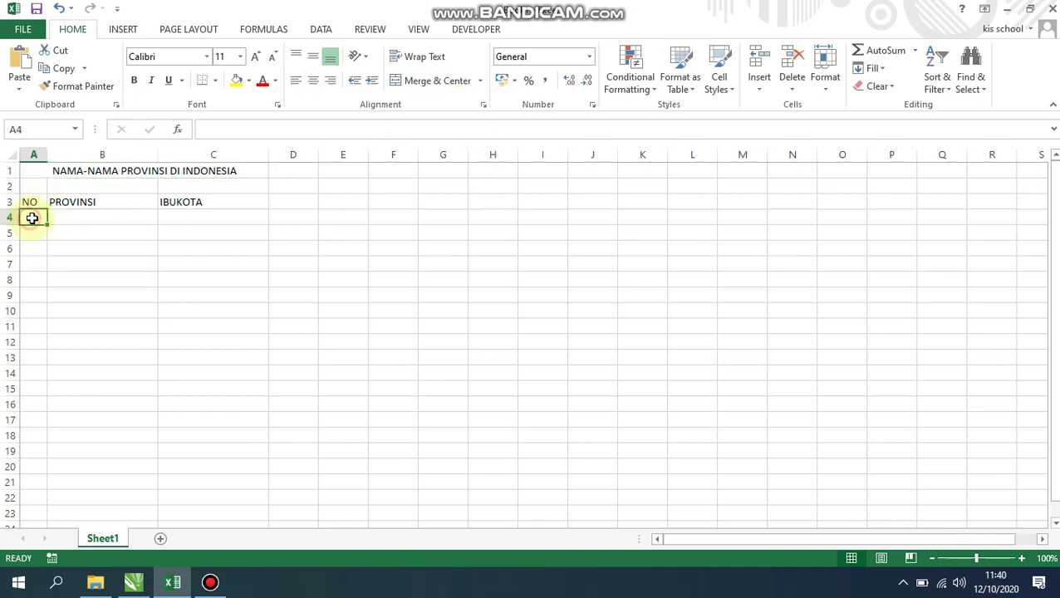
{"action": "type", "text": "1"}
{"action": "key", "text": "Return"}
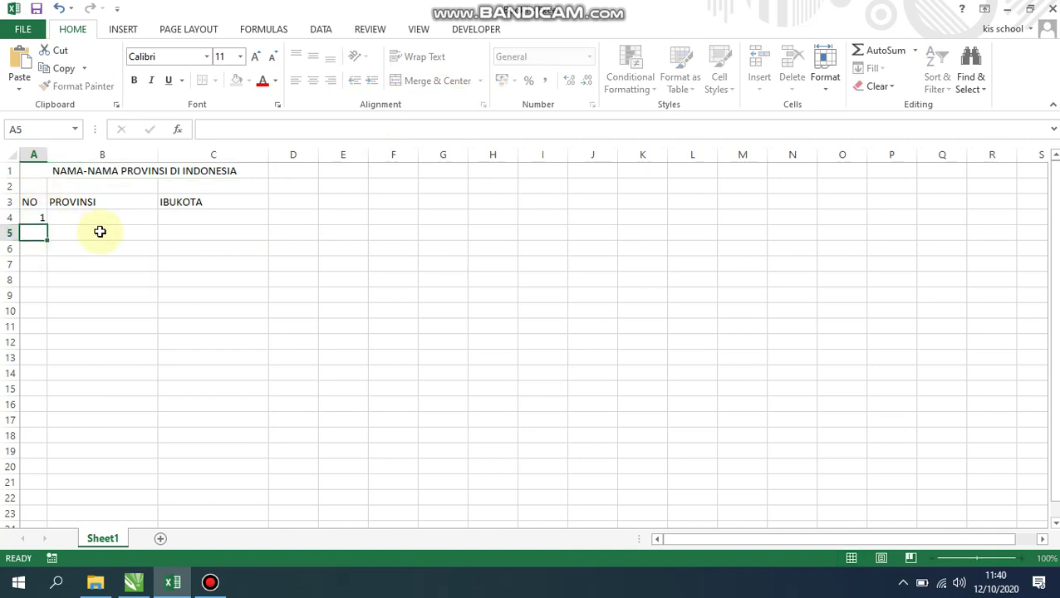
{"action": "type", "text": "2"}
{"action": "key", "text": "Return"}
{"action": "type", "text": "3"}
{"action": "key", "text": "Return"}
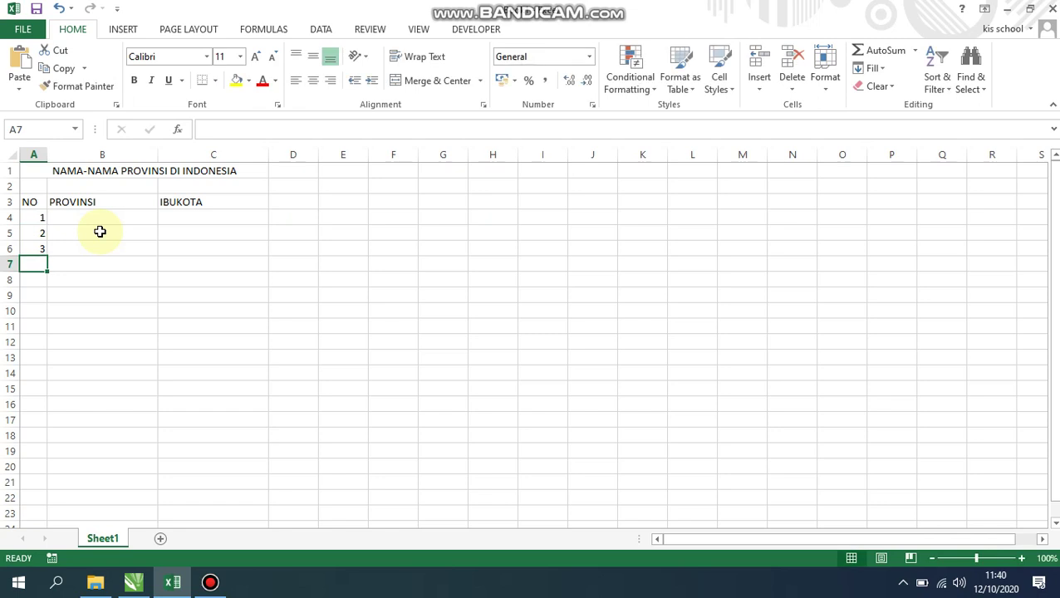
{"action": "type", "text": "45"}
{"action": "key", "text": "BackSpace"}
{"action": "key", "text": "Return"}
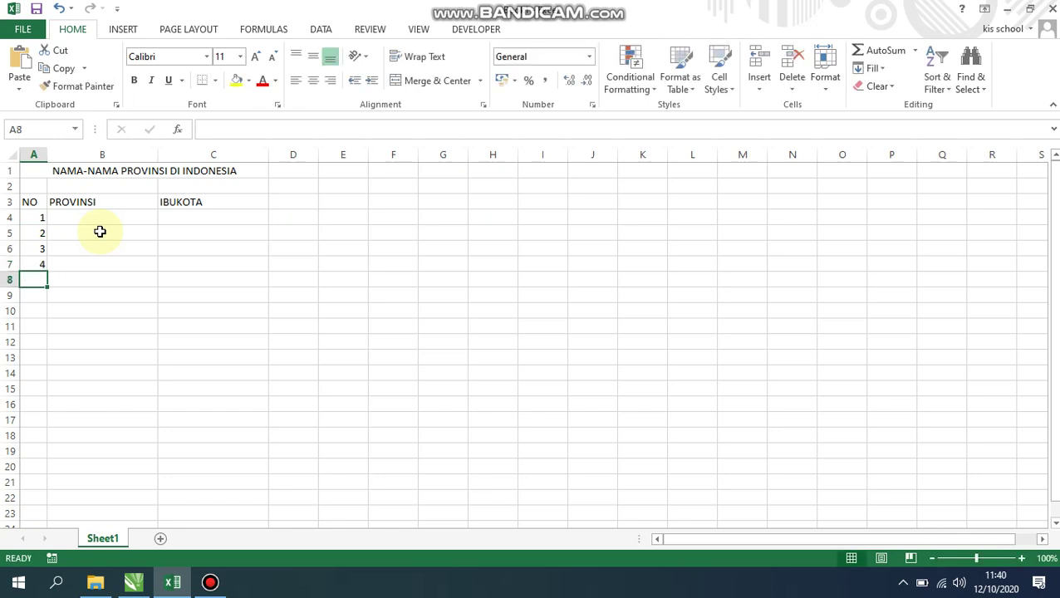
{"action": "type", "text": "5"}
{"action": "key", "text": "Return"}
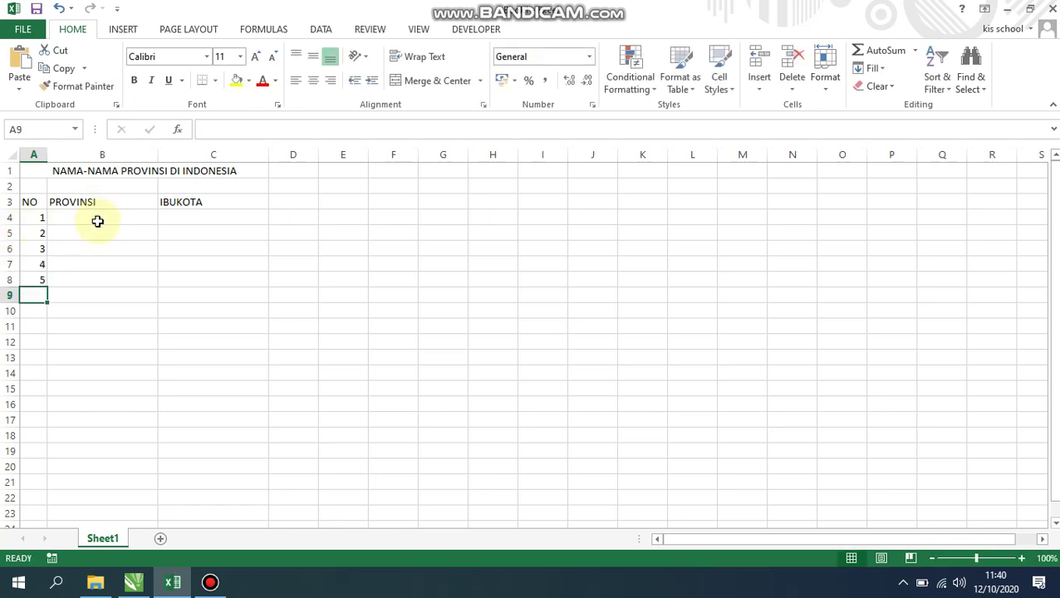
Fill the PROVINSI column from B4 to B8 with Jakarta, Jawa Barat, Jawa Timur, Kalimantan Barat and Riau.
{"action": "left_click", "coordinate": [95, 220]}
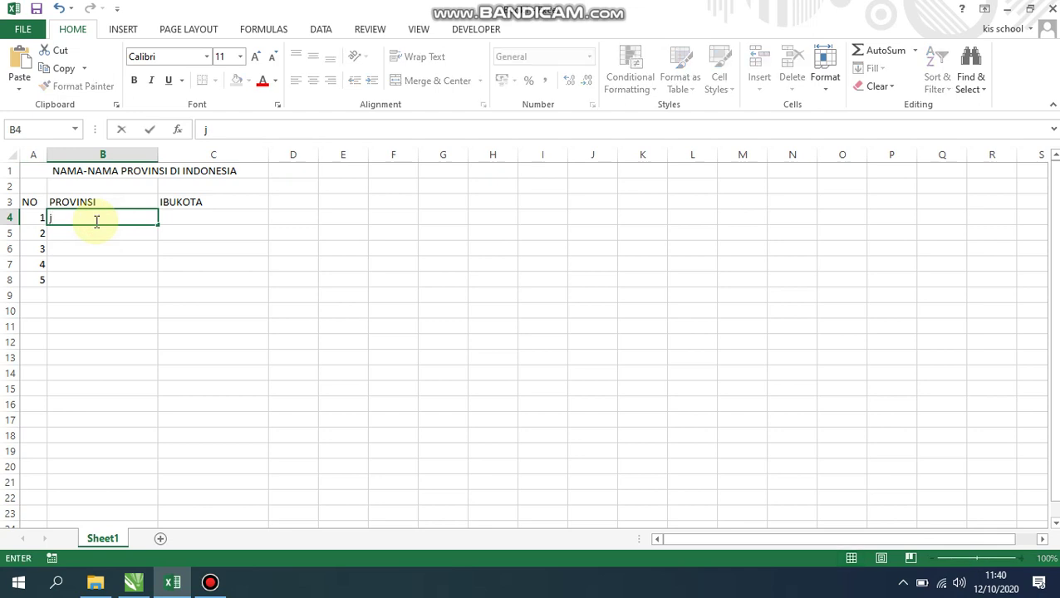
{"action": "type", "text": "Jakarta"}
{"action": "key", "text": "Return"}
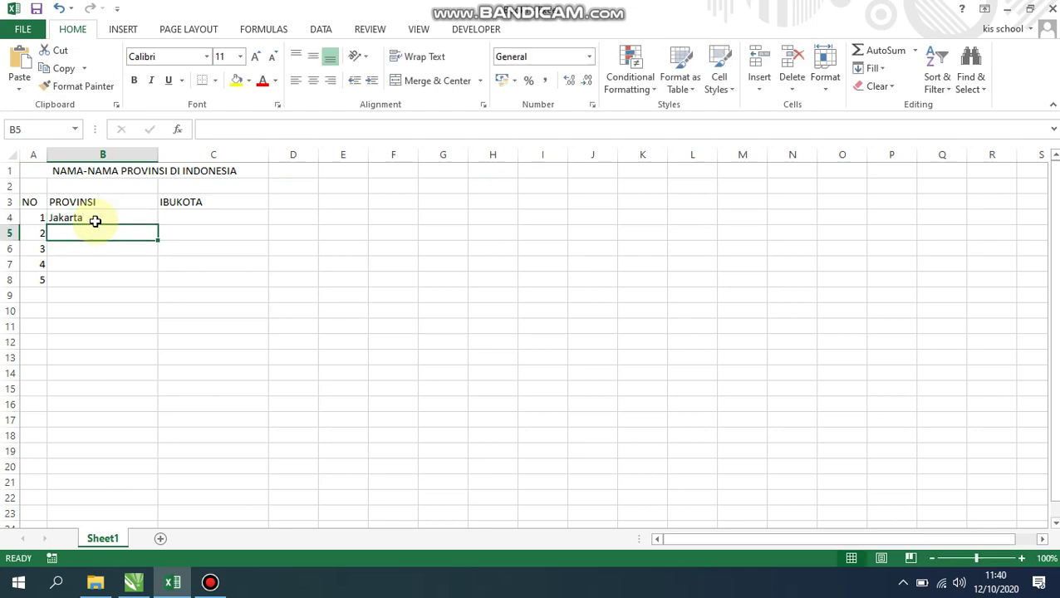
{"action": "type", "text": "Jawa Barat"}
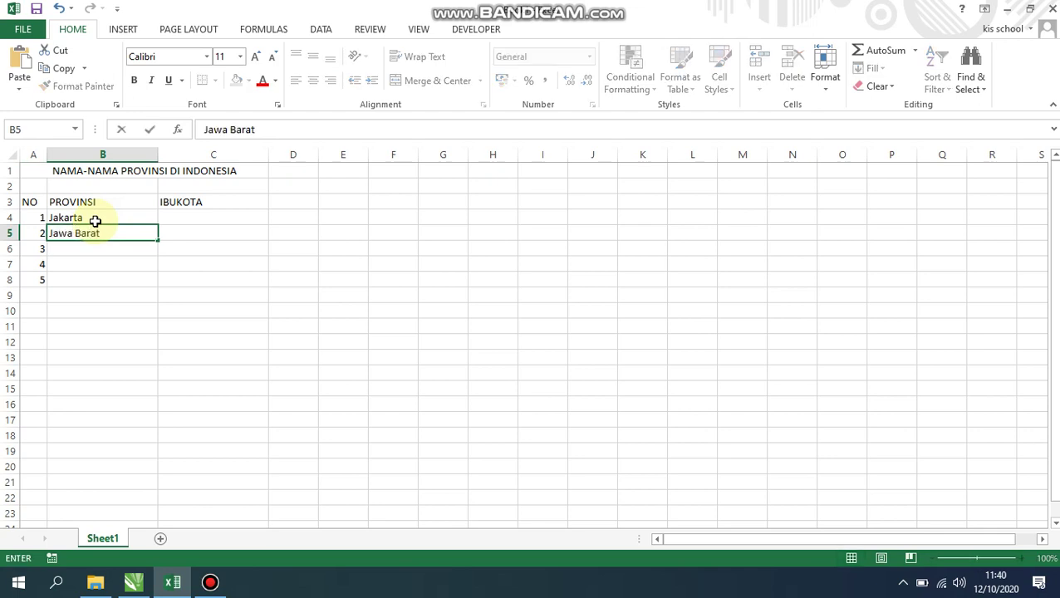
{"action": "key", "text": "Return"}
{"action": "type", "text": "Jawa Ti"}
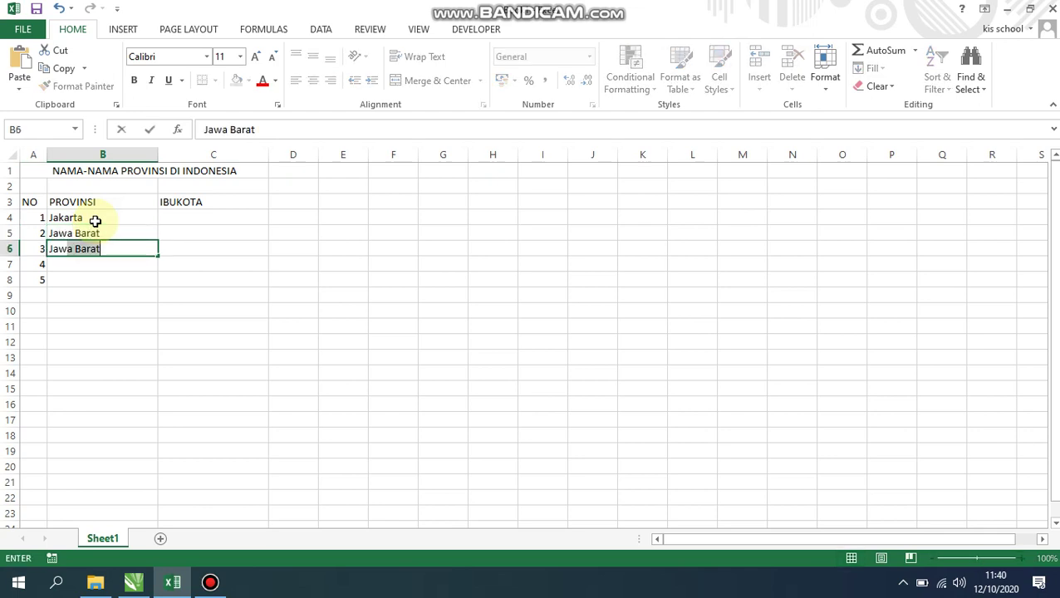
{"action": "type", "text": "mur"}
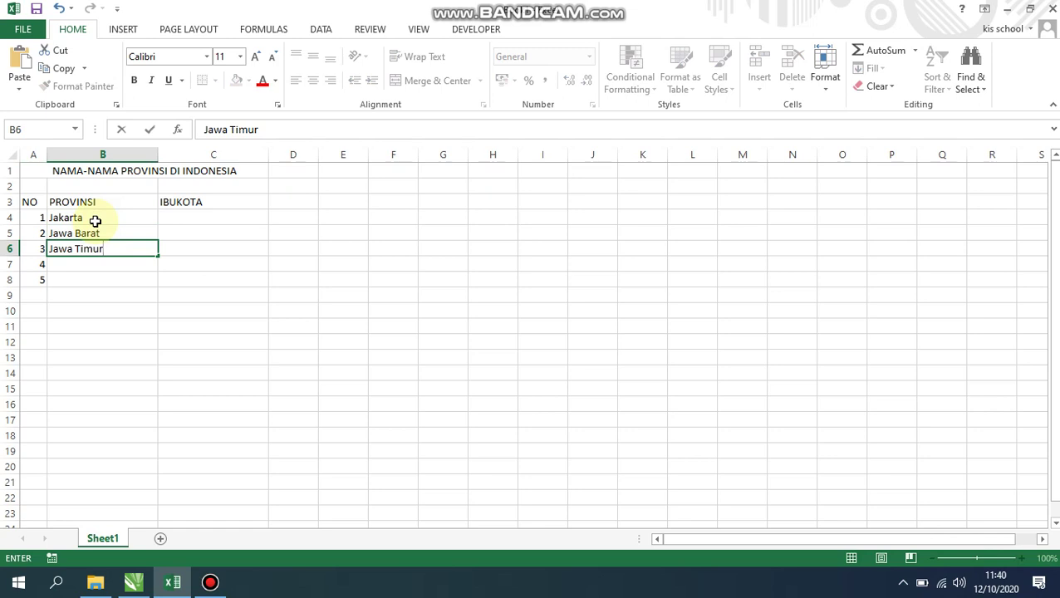
{"action": "key", "text": "Return"}
{"action": "type", "text": "Kali"}
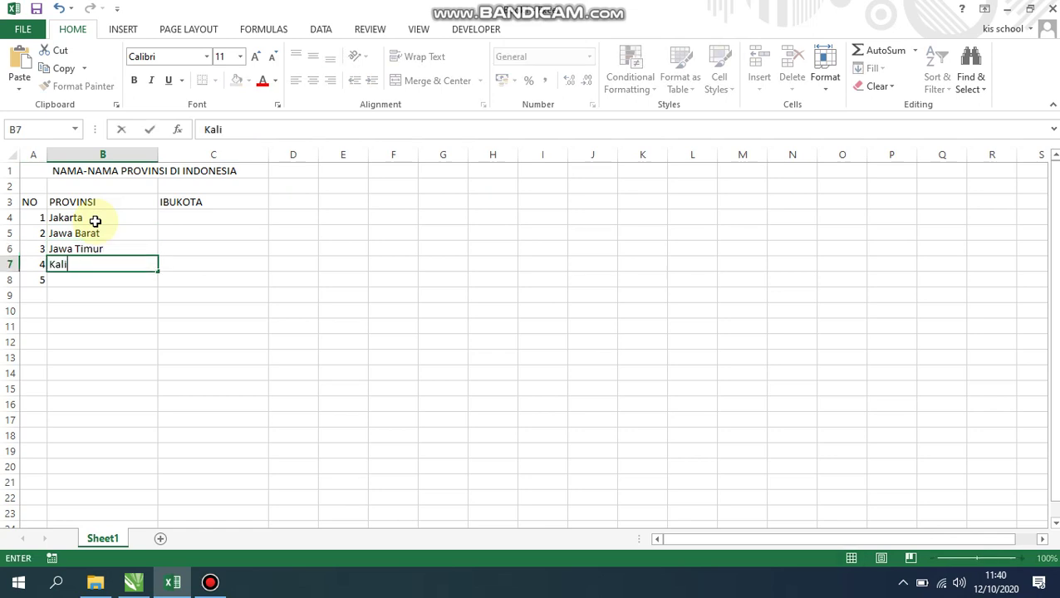
{"action": "type", "text": "mantan Barat"}
{"action": "key", "text": "Return"}
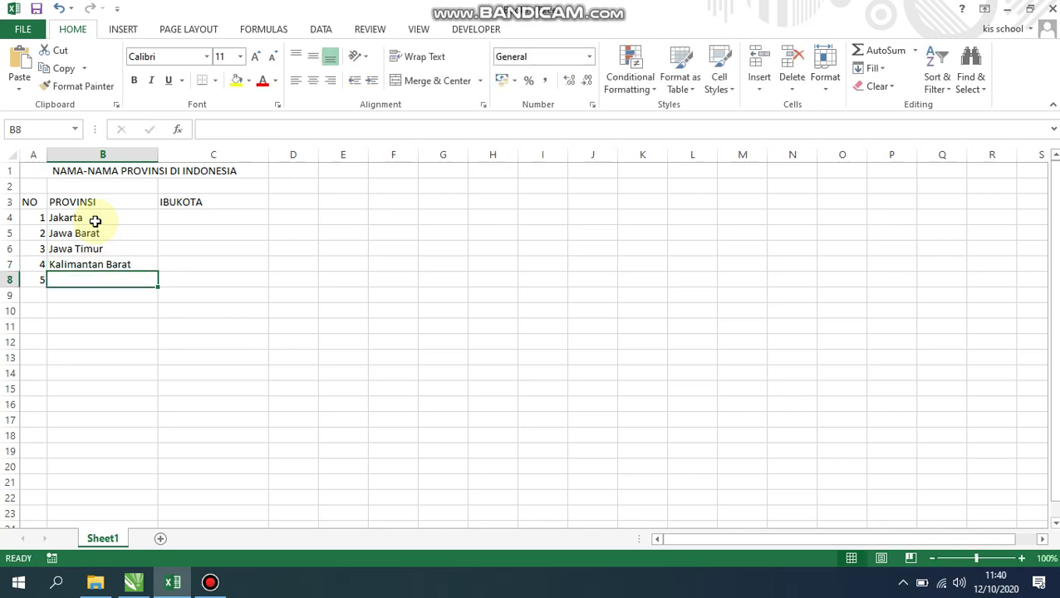
{"action": "type", "text": "Riau"}
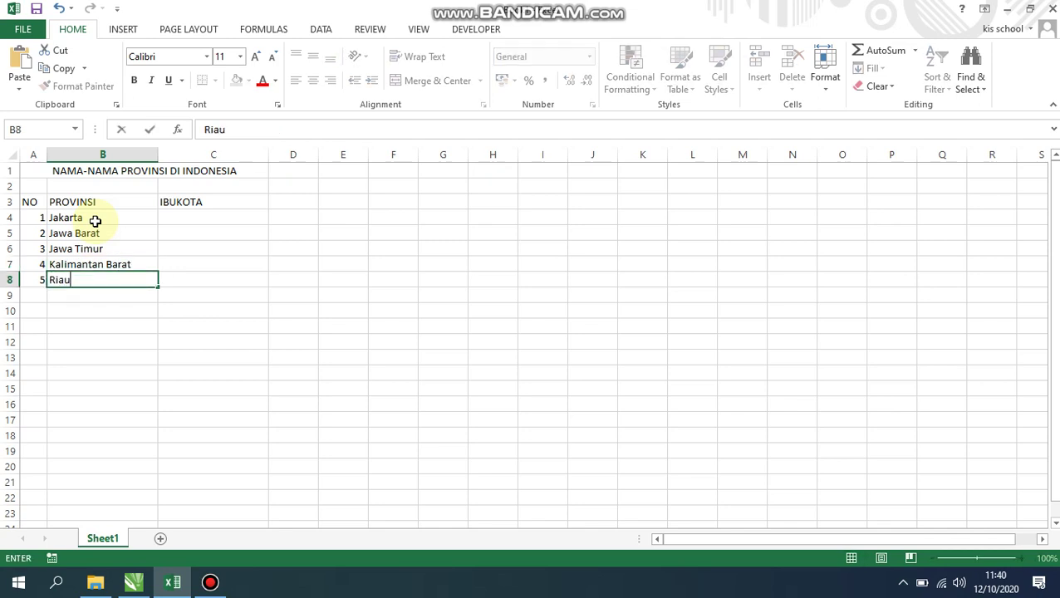
Fill the IBUKOTA column from C4 to C8 with Jakarta, Bandung, Surabaya, Pontianak and Pekanbaru.
{"action": "left_click", "coordinate": [170, 216]}
{"action": "type", "text": "Jak"}
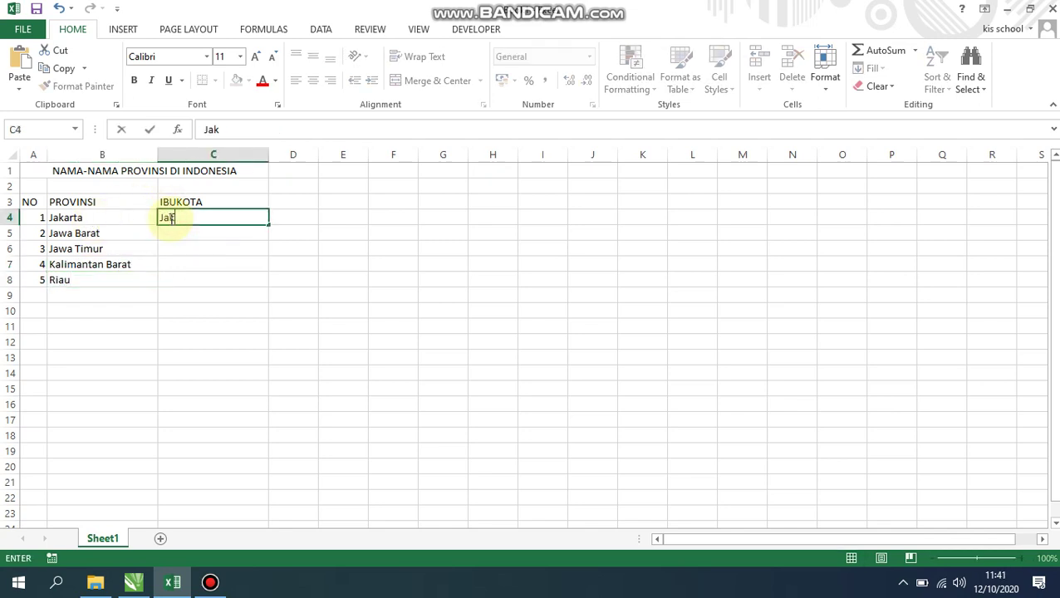
{"action": "type", "text": "arta"}
{"action": "key", "text": "Return"}
{"action": "type", "text": "B"}
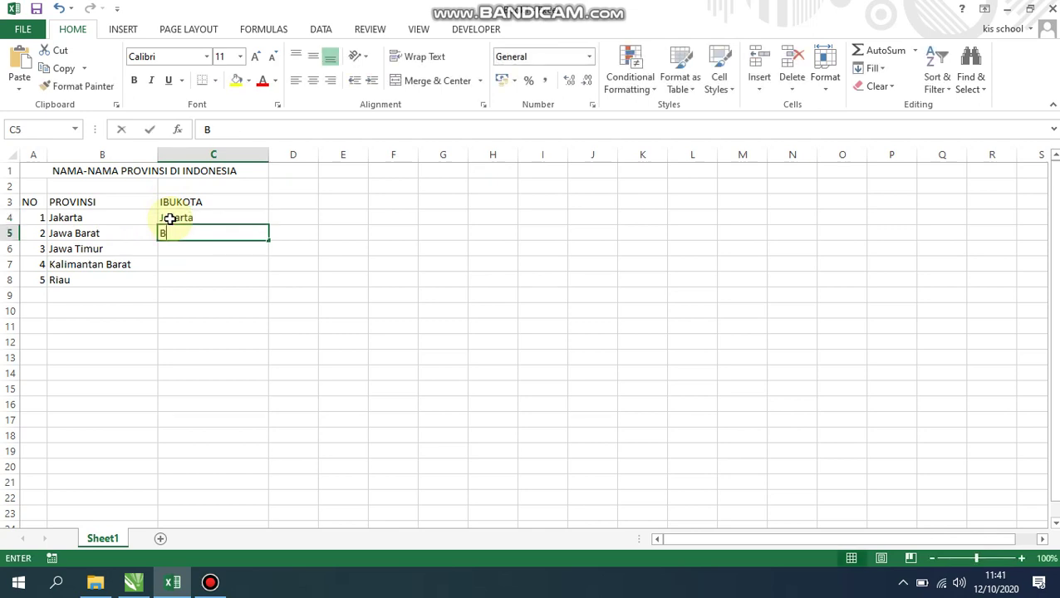
{"action": "type", "text": "andung"}
{"action": "key", "text": "Return"}
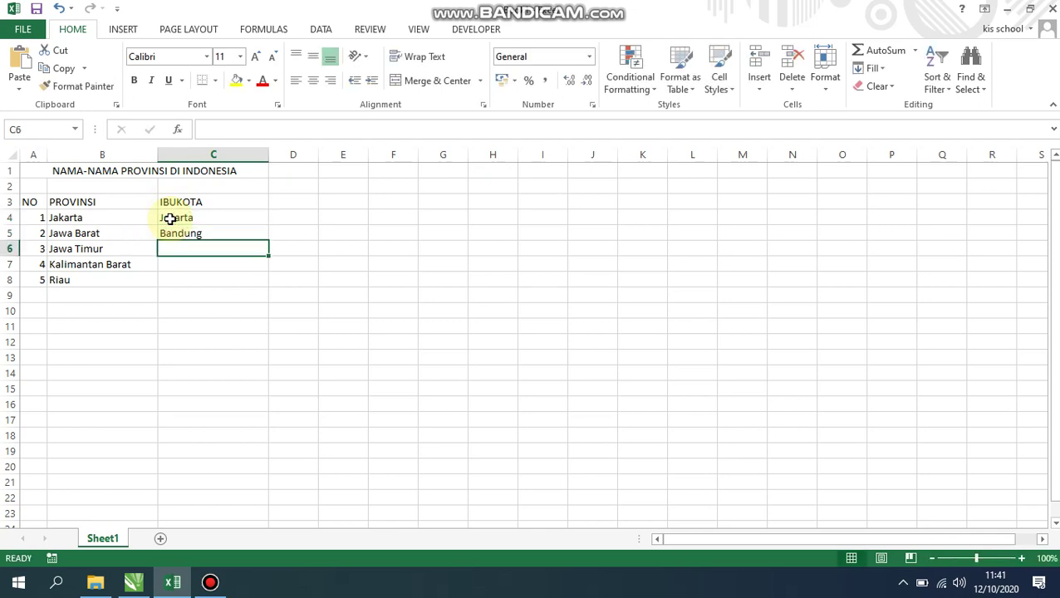
{"action": "type", "text": "Surabaya"}
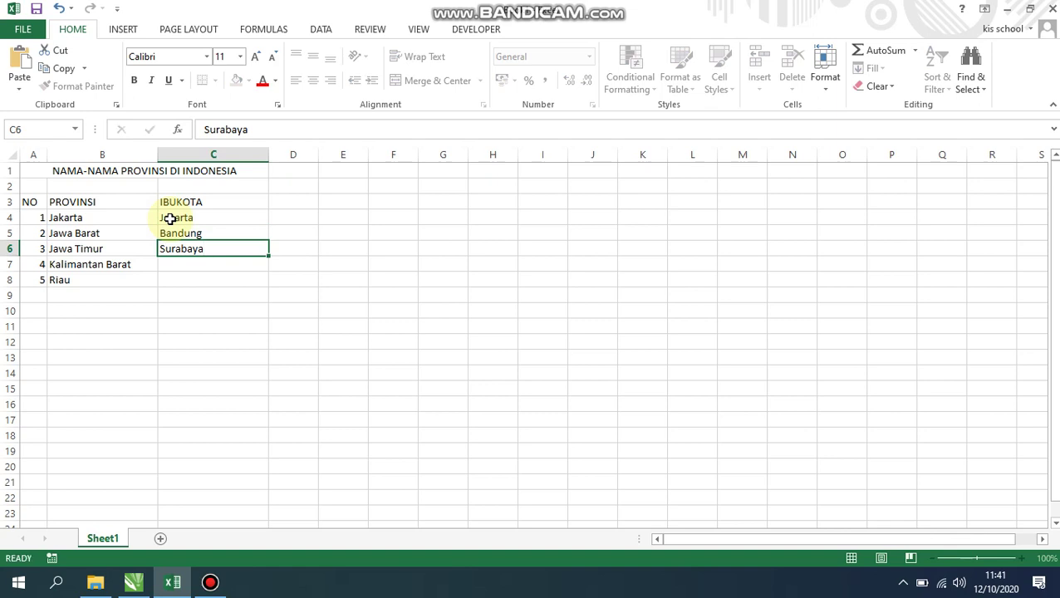
{"action": "key", "text": "Return"}
{"action": "type", "text": "Pontianak"}
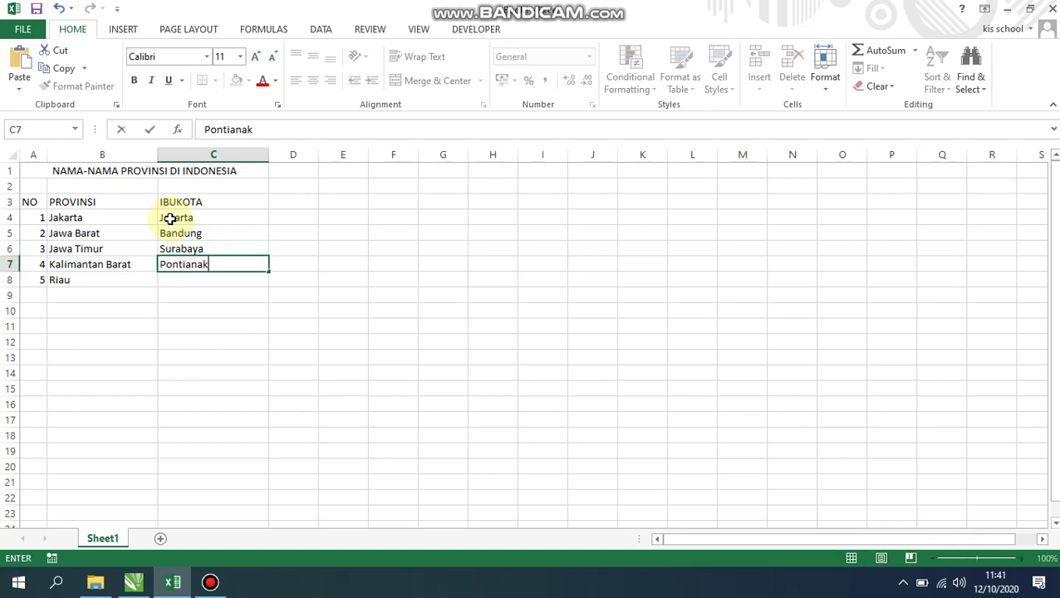
{"action": "key", "text": "Return"}
{"action": "type", "text": "Pekanb"}
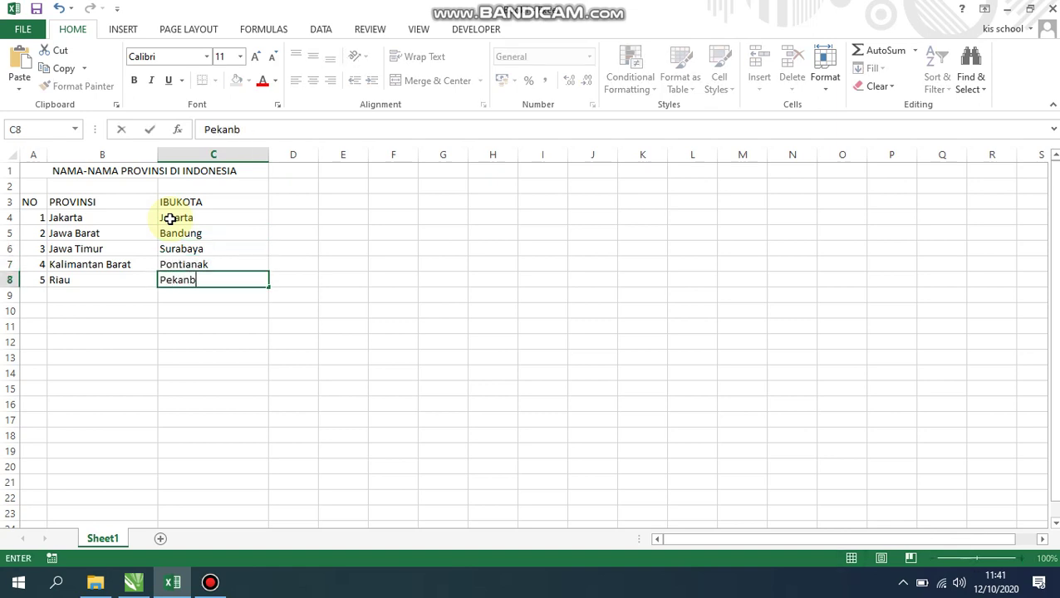
{"action": "type", "text": "aru"}
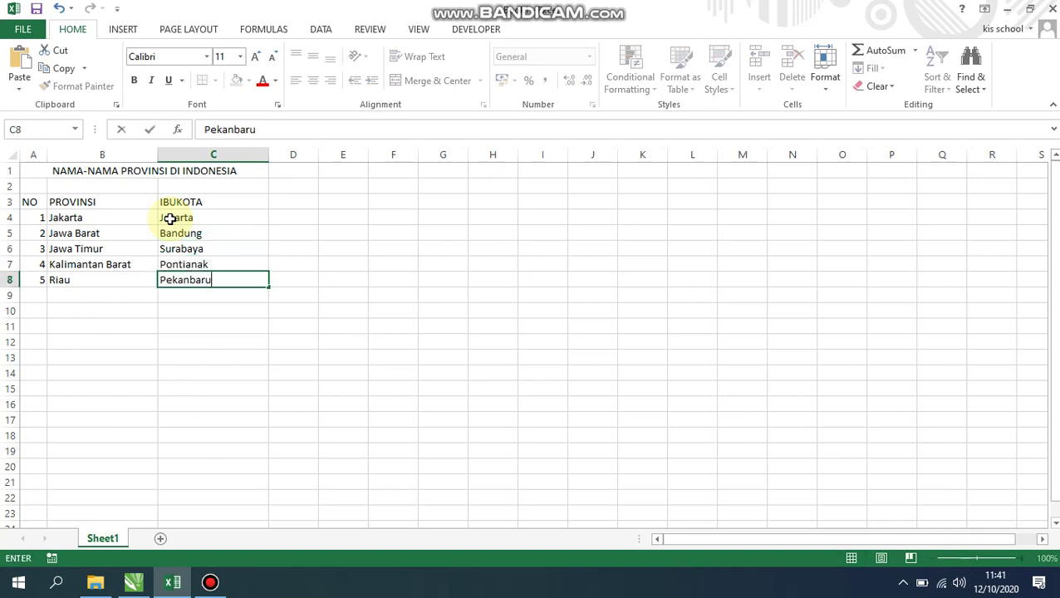
{"action": "left_click", "coordinate": [274, 265]}
Center the header cells A3 to C3 horizontally and make them bold.
{"action": "left_click", "coordinate": [39, 203]}
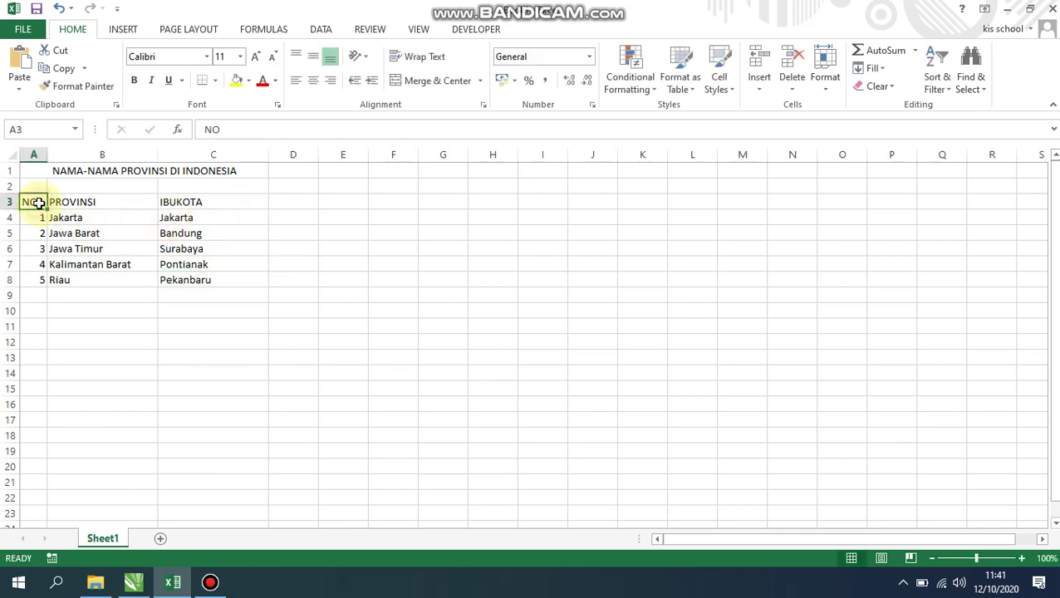
{"action": "left_click", "coordinate": [191, 203], "text": "shift"}
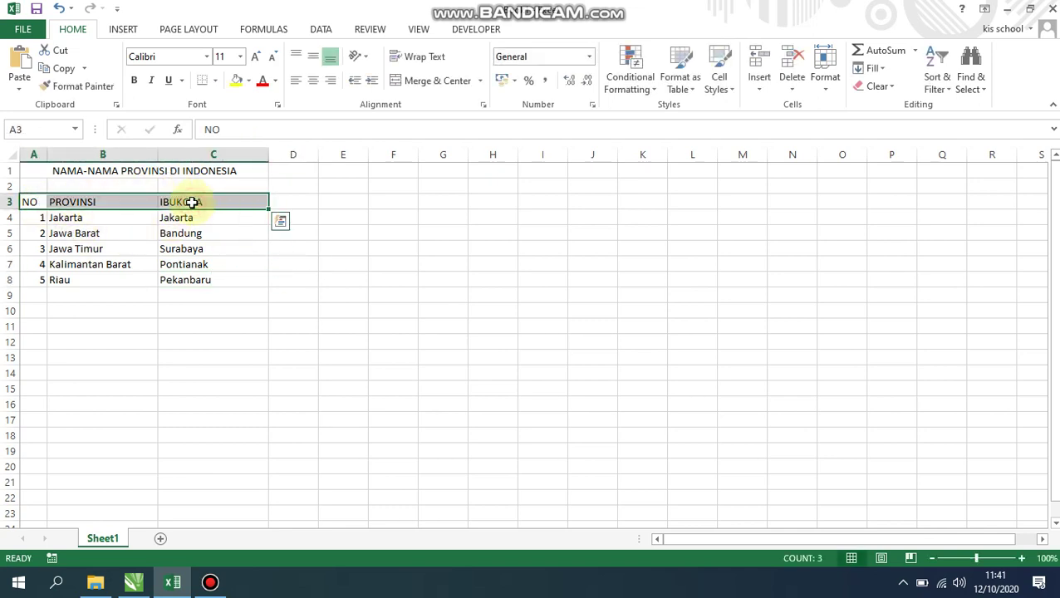
{"action": "left_click", "coordinate": [317, 85]}
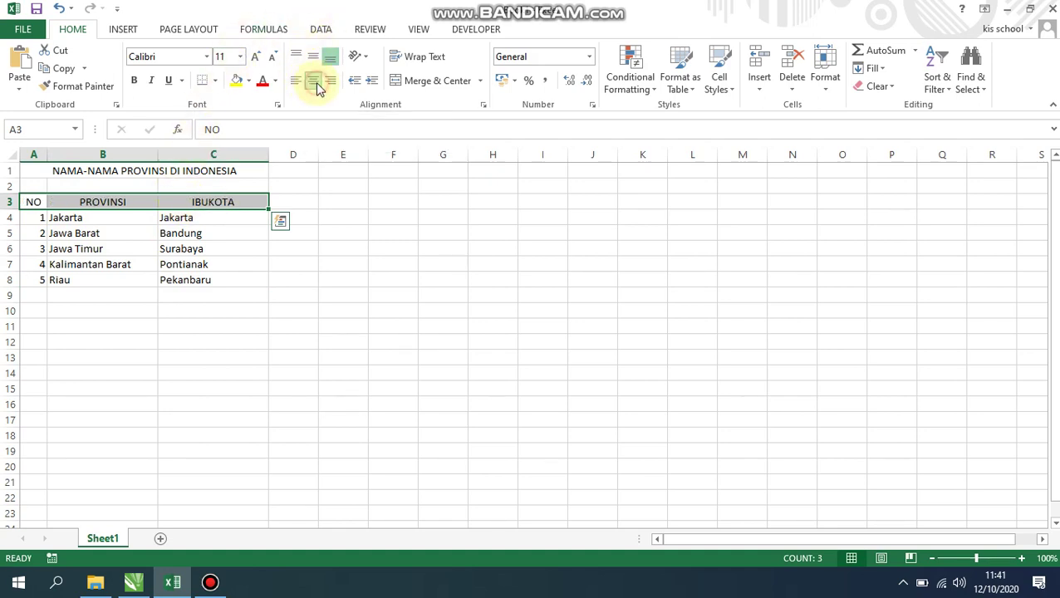
{"action": "left_click", "coordinate": [134, 80]}
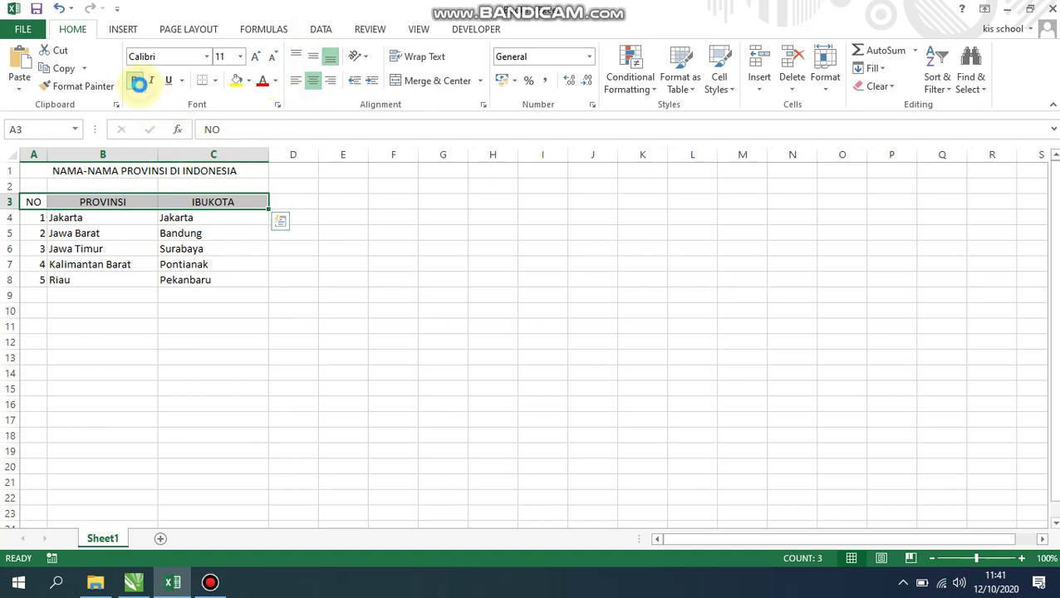
Make the merged title in row 1 bold and set its font size to 14.
{"action": "left_click", "coordinate": [120, 169]}
{"action": "left_click", "coordinate": [134, 81]}
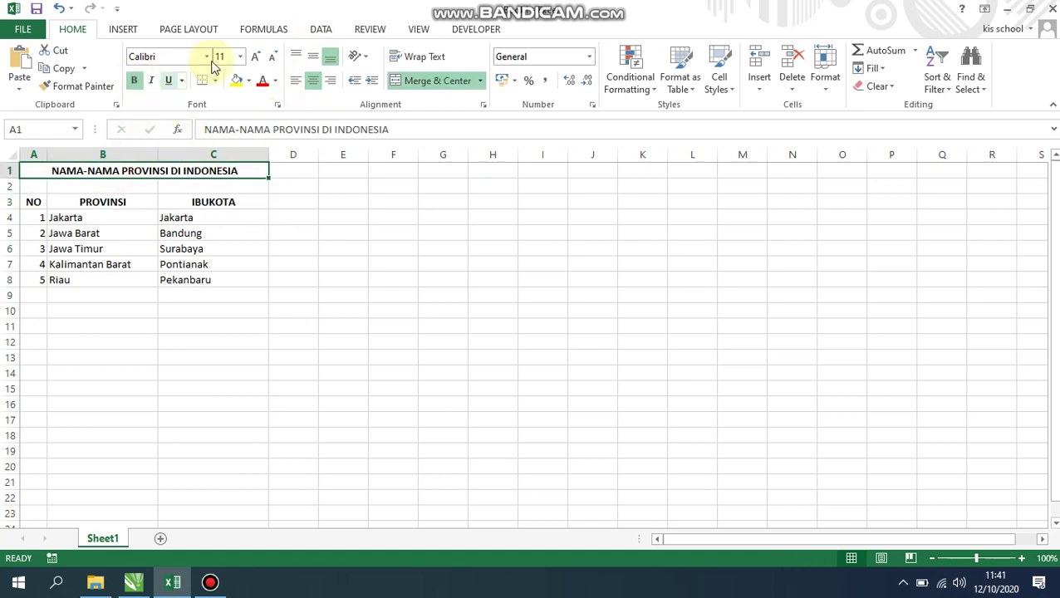
{"action": "left_click", "coordinate": [239, 56]}
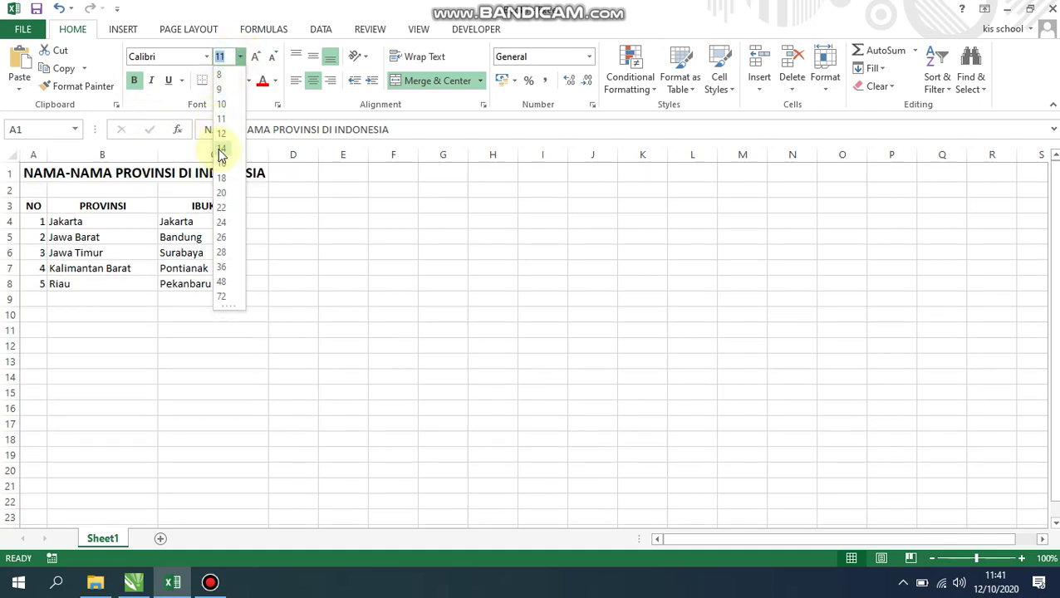
{"action": "left_click", "coordinate": [220, 150]}
{"action": "left_click", "coordinate": [238, 247]}
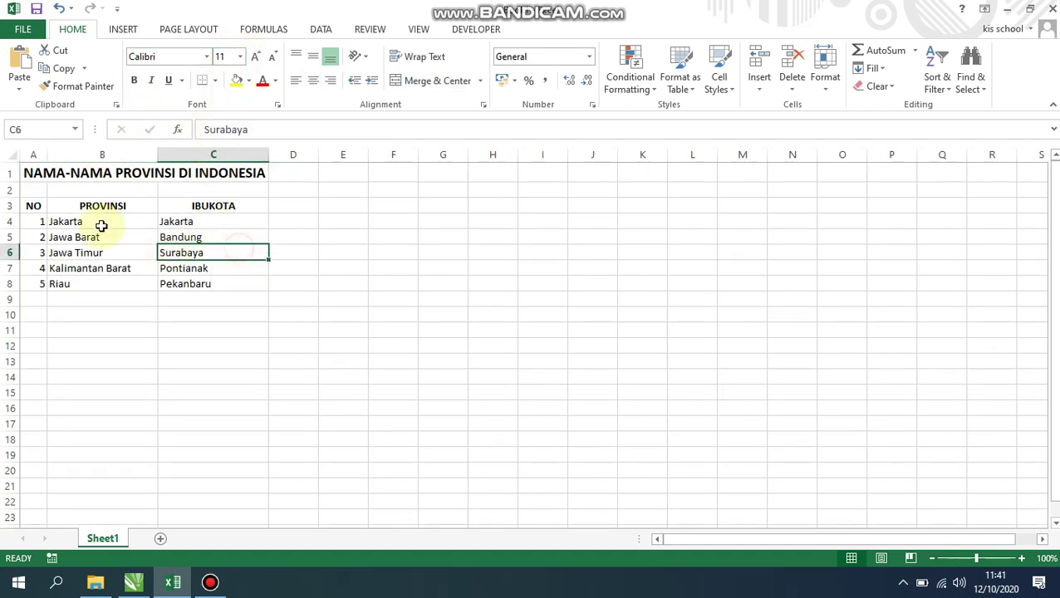
Center the row numbers in cells A4 to A8 both horizontally and vertically.
{"action": "left_click", "coordinate": [39, 225]}
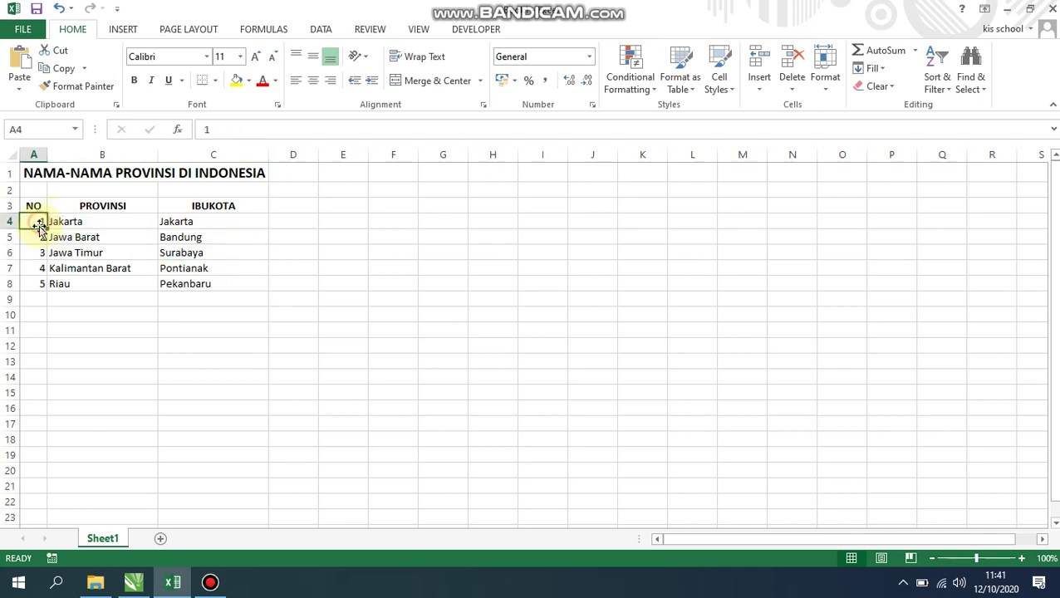
{"action": "left_click", "coordinate": [30, 285], "text": "shift"}
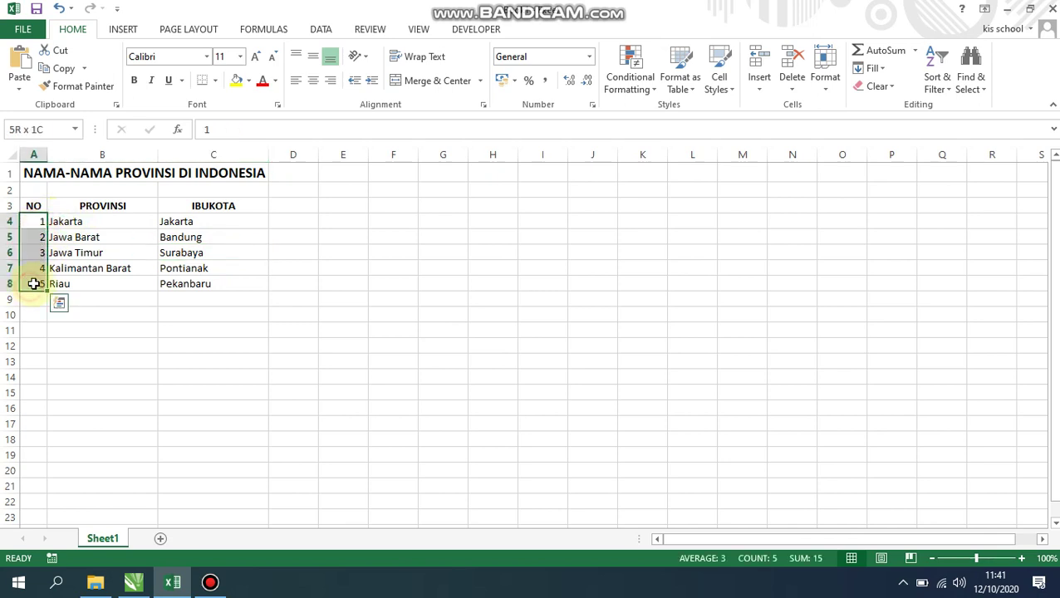
{"action": "left_click", "coordinate": [313, 80]}
{"action": "left_click", "coordinate": [313, 56]}
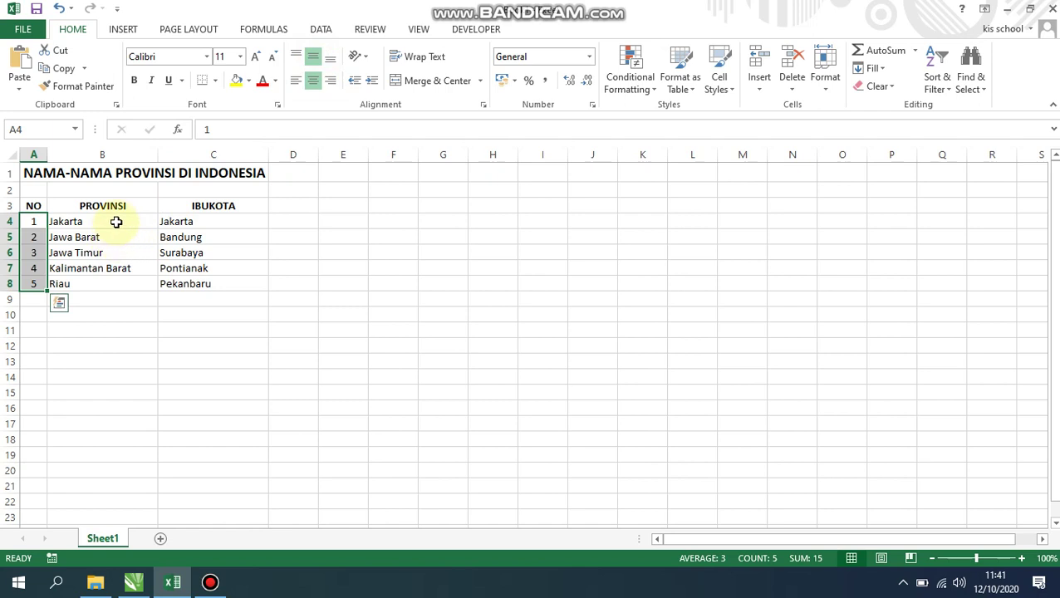
Align the province and capital names in cells B4 to C8 vertically to the middle.
{"action": "left_click", "coordinate": [72, 224]}
{"action": "left_click_drag", "start_coordinate": [81, 227], "coordinate": [196, 278]}
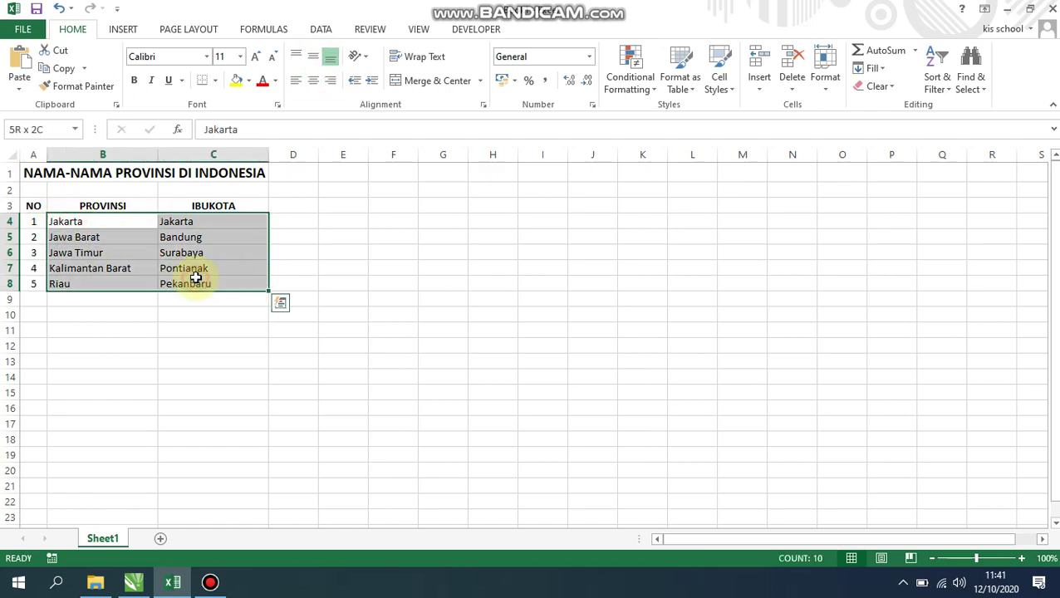
{"action": "left_click", "coordinate": [312, 56]}
{"action": "left_click", "coordinate": [180, 332]}
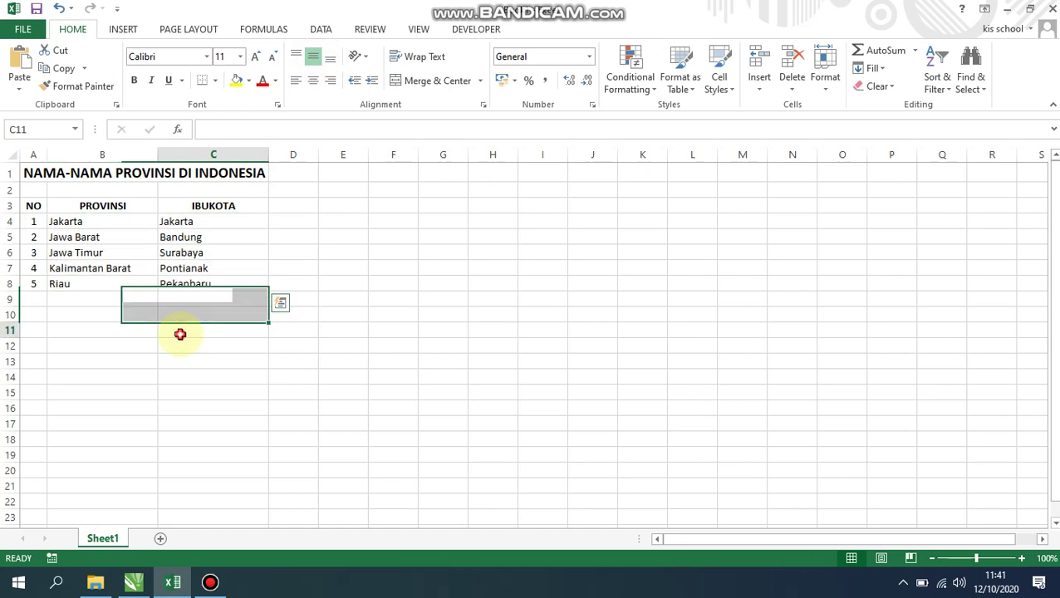
Apply All Borders to the whole table from A3 to C8.
{"action": "left_click", "coordinate": [41, 204]}
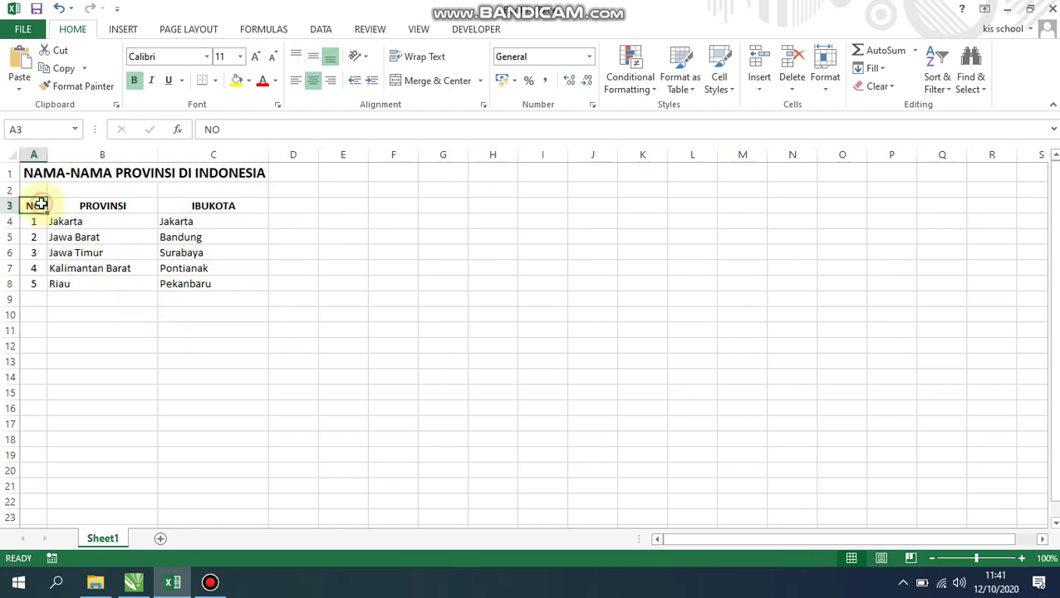
{"action": "left_click", "coordinate": [206, 284], "text": "shift"}
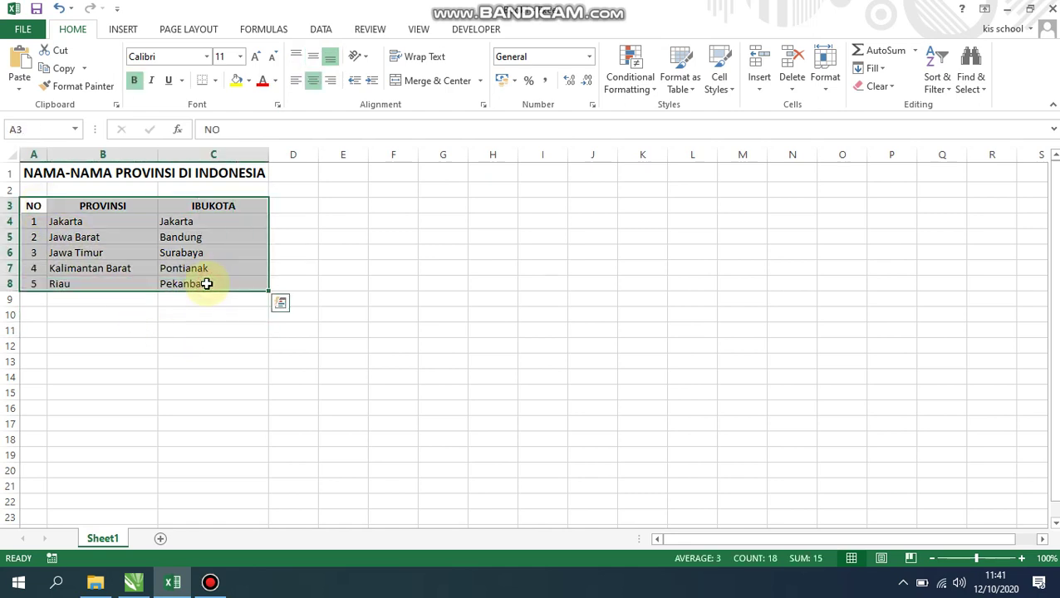
{"action": "left_click", "coordinate": [216, 82]}
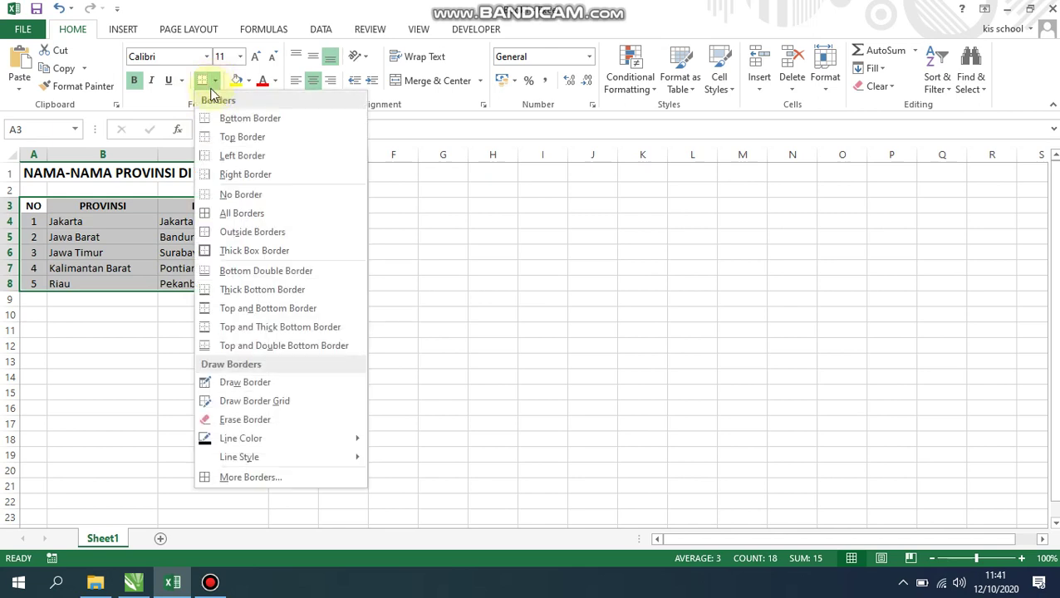
{"action": "left_click", "coordinate": [228, 217]}
{"action": "left_click", "coordinate": [322, 233]}
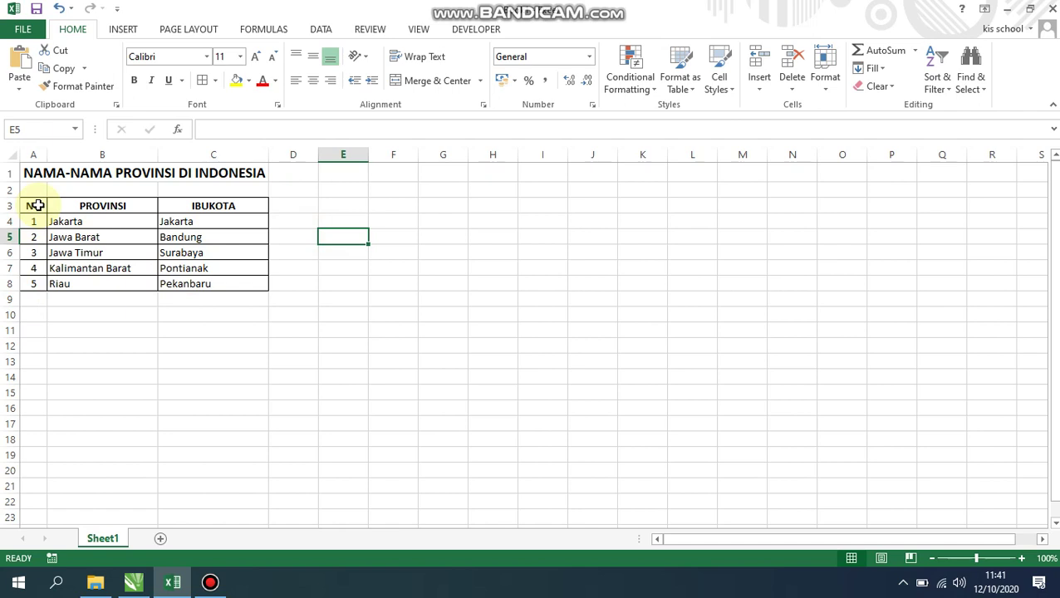
Fill the NO column cells A3 to A8 with a gray theme color.
{"action": "left_click_drag", "start_coordinate": [37, 205], "coordinate": [33, 284]}
{"action": "left_click", "coordinate": [251, 83]}
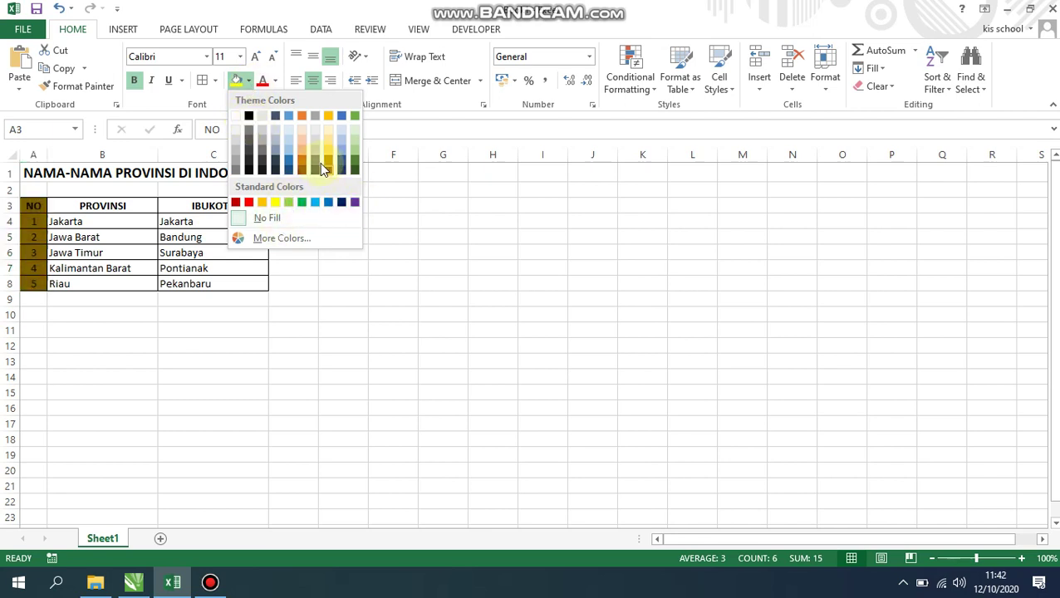
{"action": "left_click", "coordinate": [261, 142]}
Fill the PROVINSI column cells B3 to B8 with a light green theme color.
{"action": "left_click_drag", "start_coordinate": [134, 206], "coordinate": [108, 283]}
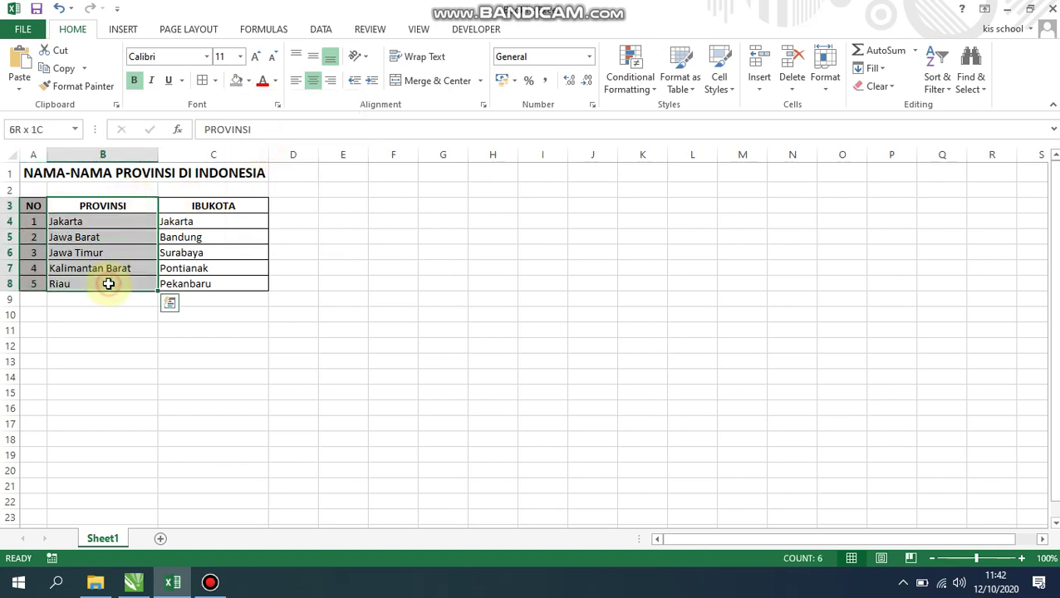
{"action": "left_click", "coordinate": [248, 80]}
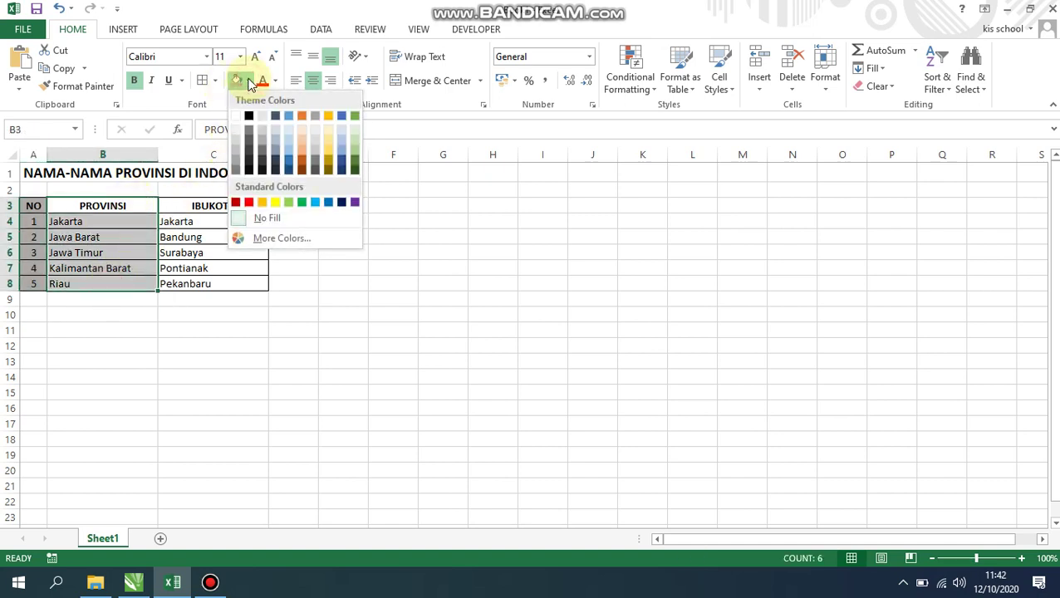
{"action": "left_click", "coordinate": [356, 155]}
Fill the IBUKOTA column cells C3 to C8 with bright magenta from the extended standard color palette.
{"action": "left_click_drag", "start_coordinate": [232, 208], "coordinate": [208, 283]}
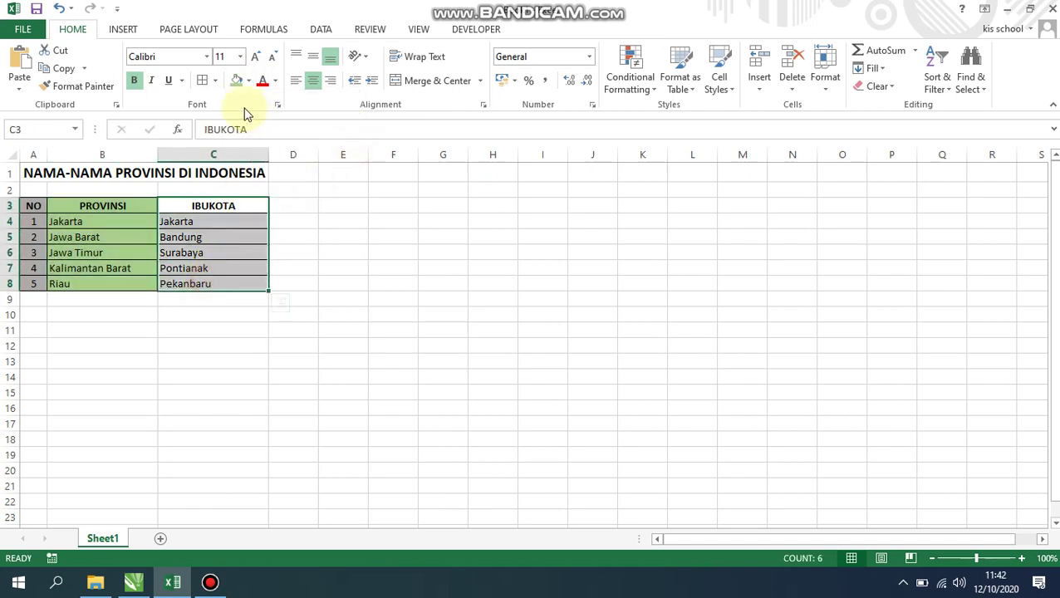
{"action": "left_click", "coordinate": [248, 80]}
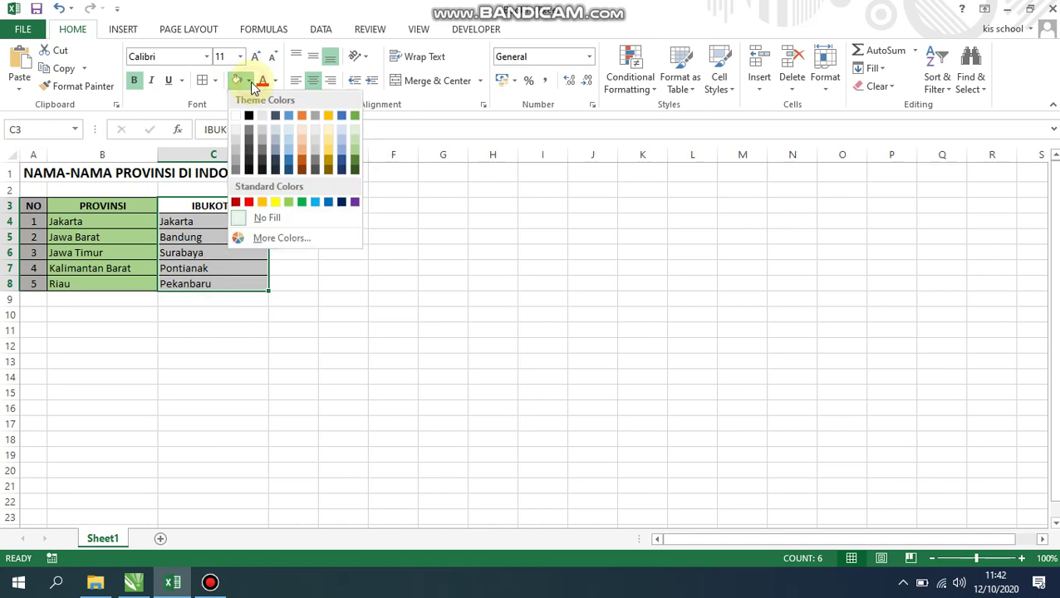
{"action": "left_click", "coordinate": [257, 239]}
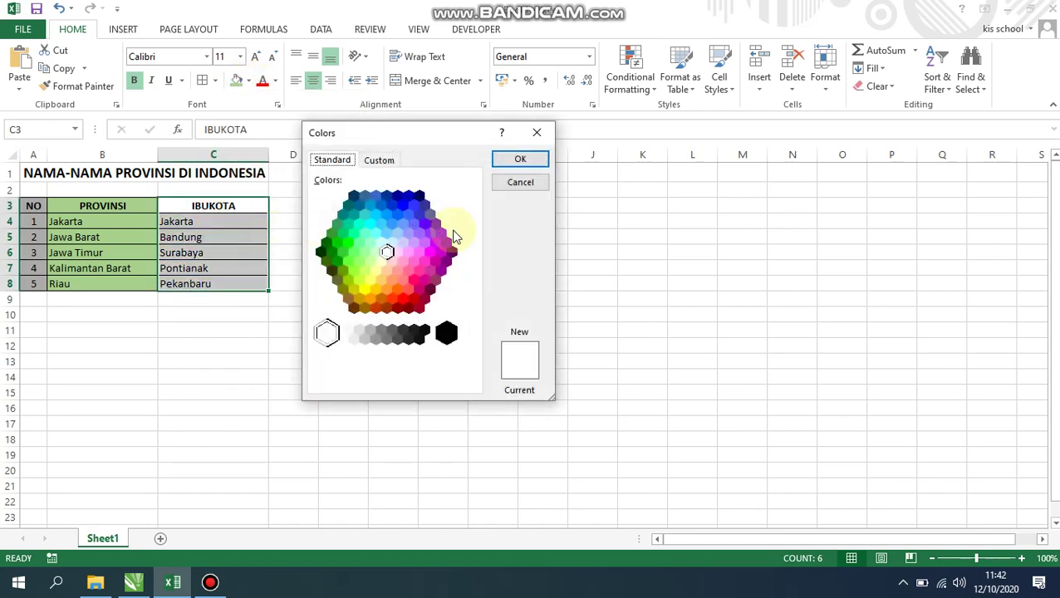
{"action": "left_click", "coordinate": [430, 252]}
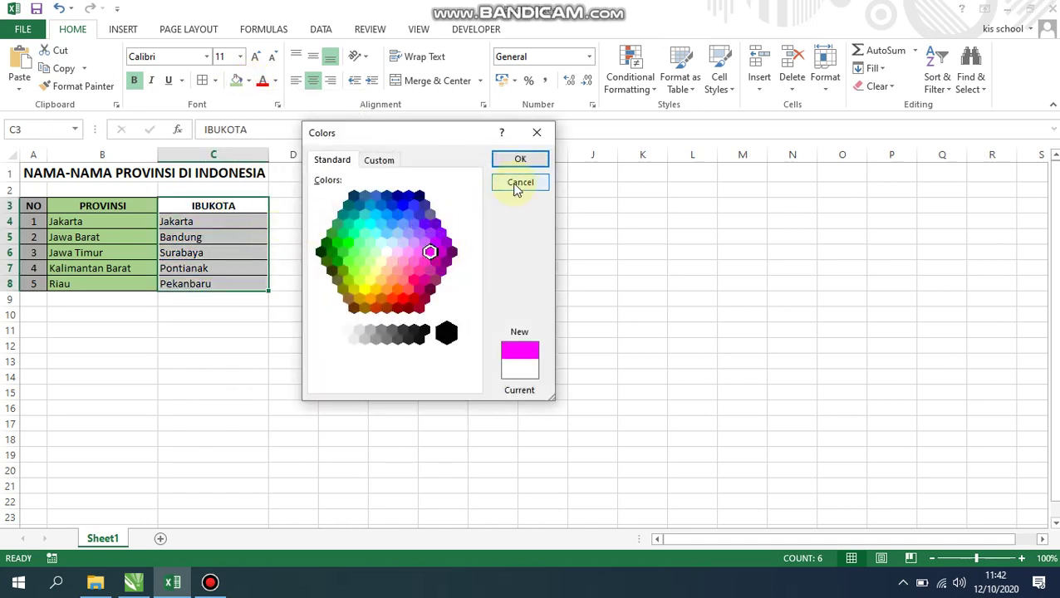
{"action": "left_click", "coordinate": [520, 159]}
{"action": "left_click", "coordinate": [423, 251]}
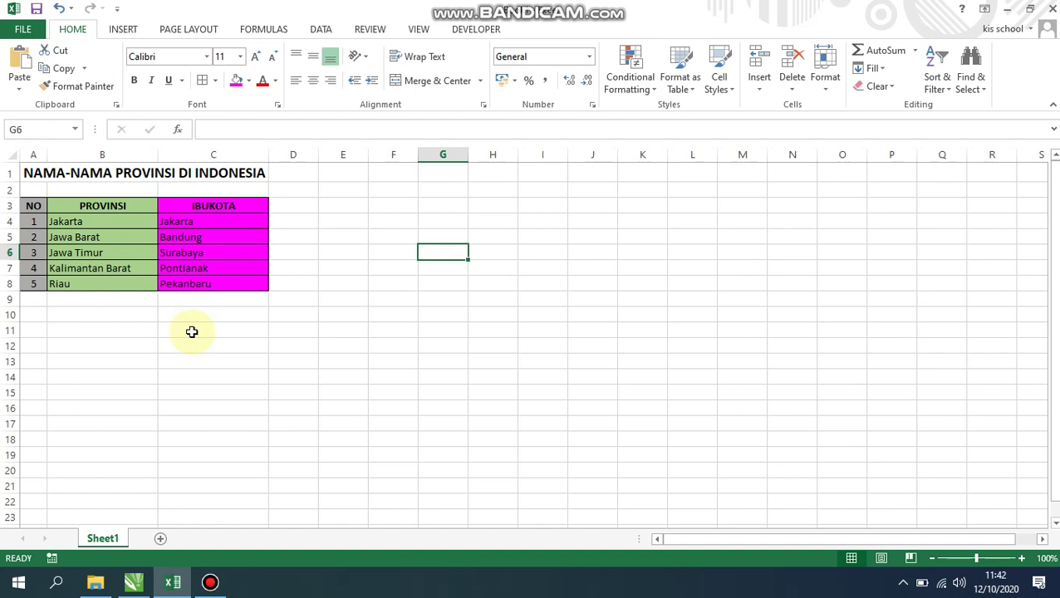
{"action": "left_click", "coordinate": [32, 205]}
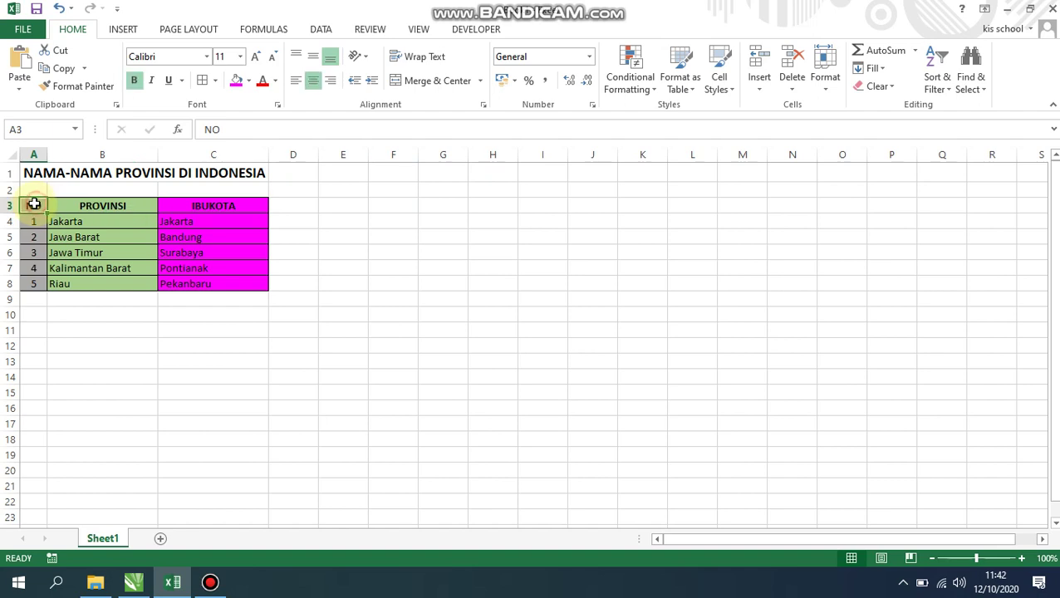
{"action": "left_click", "coordinate": [240, 288], "text": "shift"}
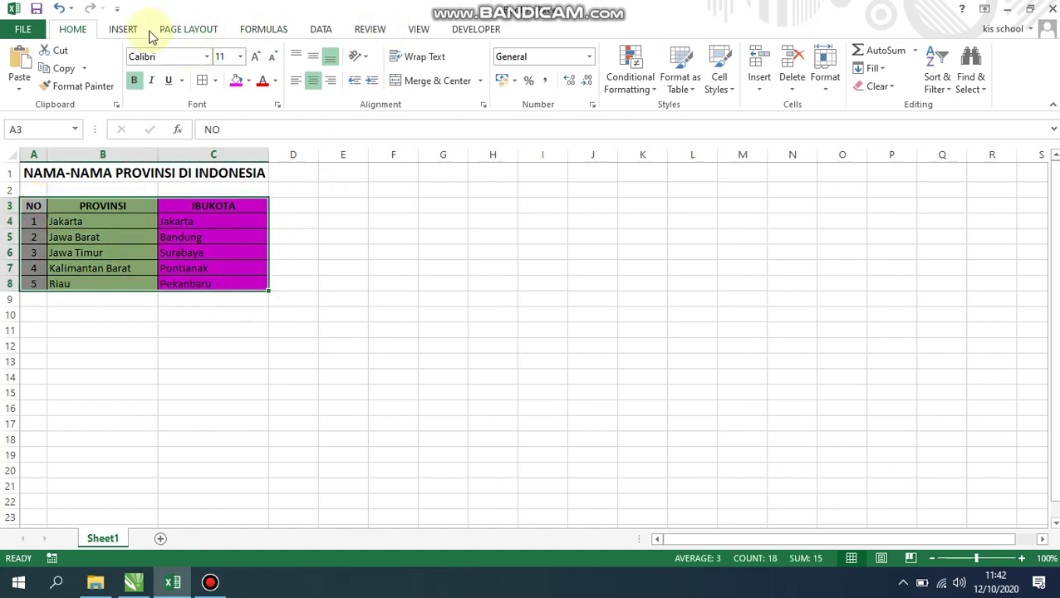
{"action": "left_click", "coordinate": [271, 30]}
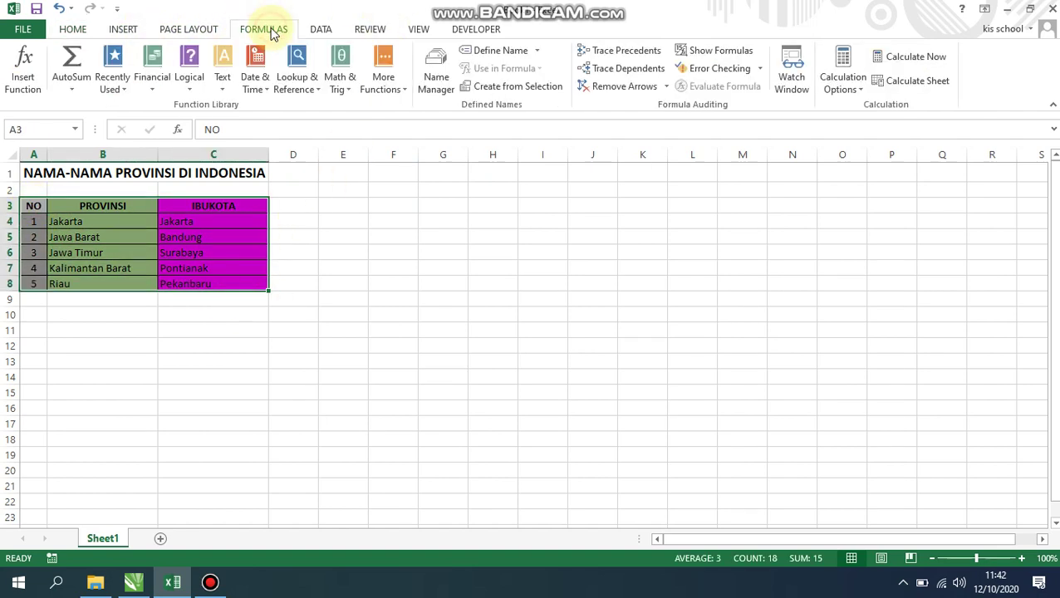
{"action": "left_click", "coordinate": [195, 30]}
{"action": "left_click", "coordinate": [137, 30]}
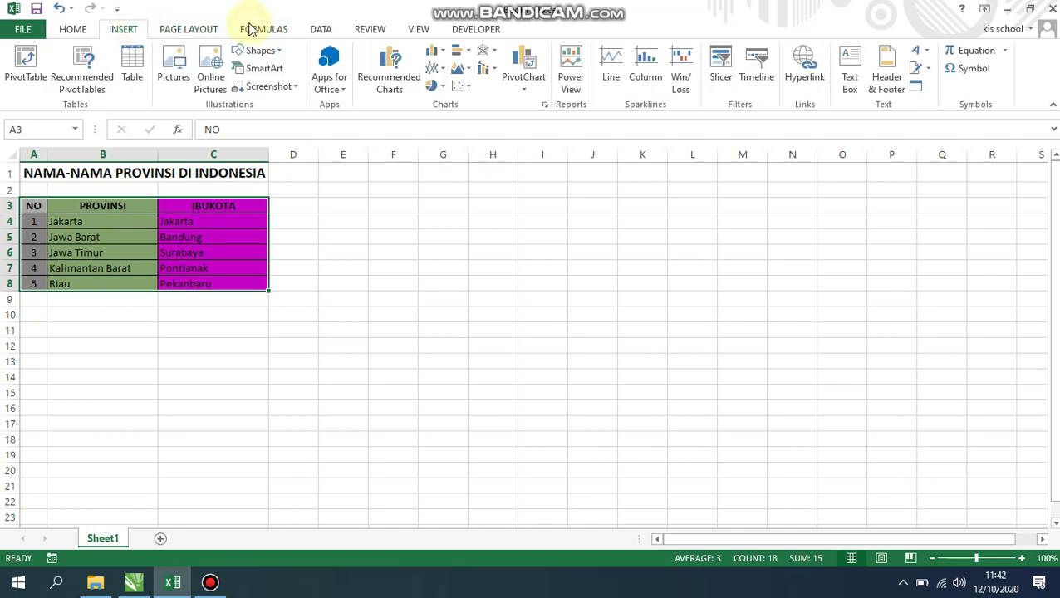
{"action": "left_click", "coordinate": [312, 32]}
{"action": "left_click", "coordinate": [352, 30]}
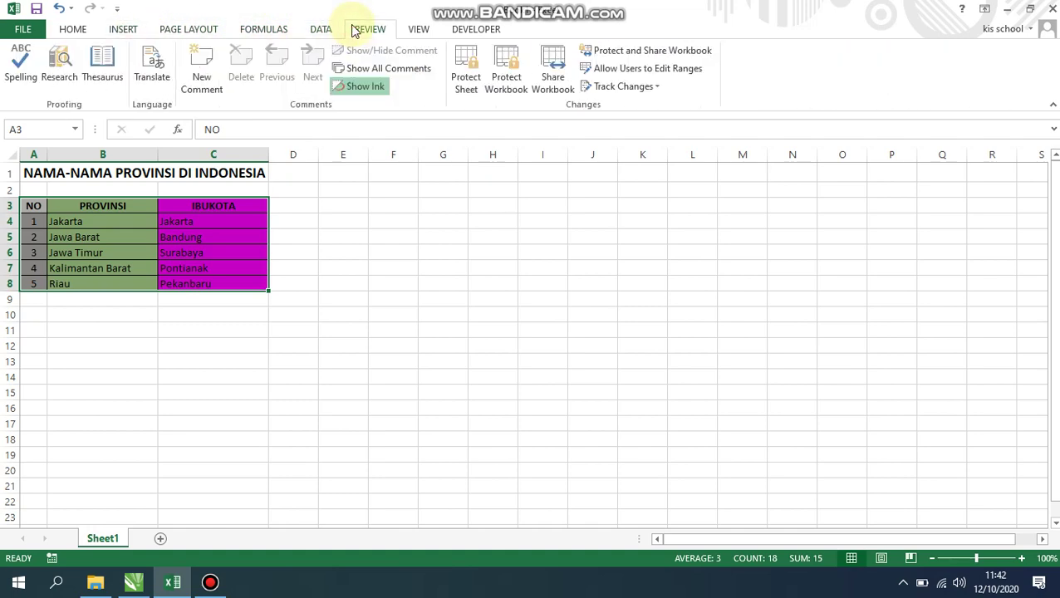
{"action": "left_click", "coordinate": [99, 253]}
{"action": "left_click", "coordinate": [28, 222]}
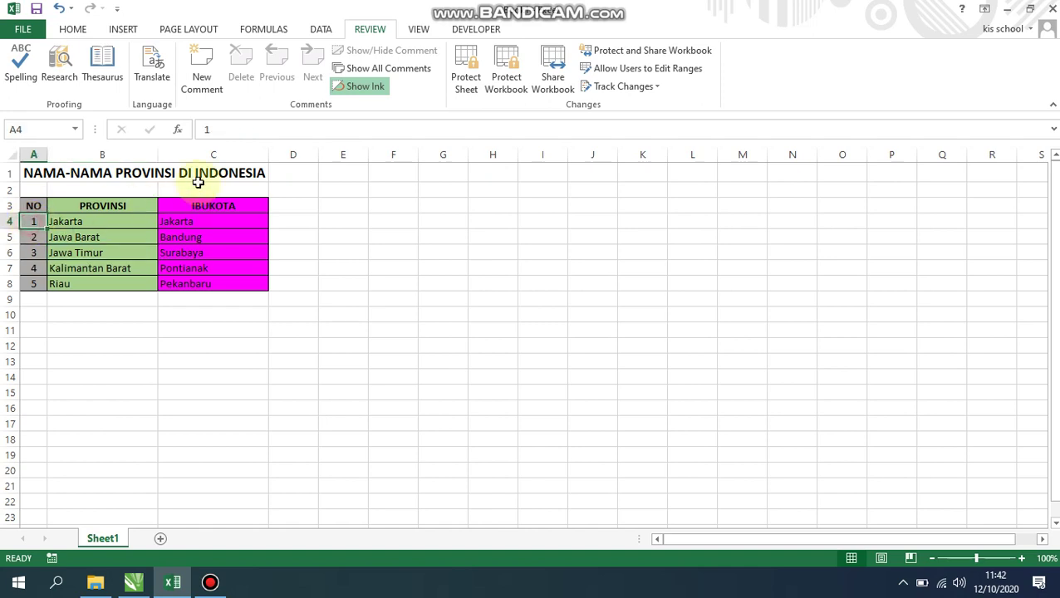
{"action": "left_click", "coordinate": [218, 217], "text": "shift"}
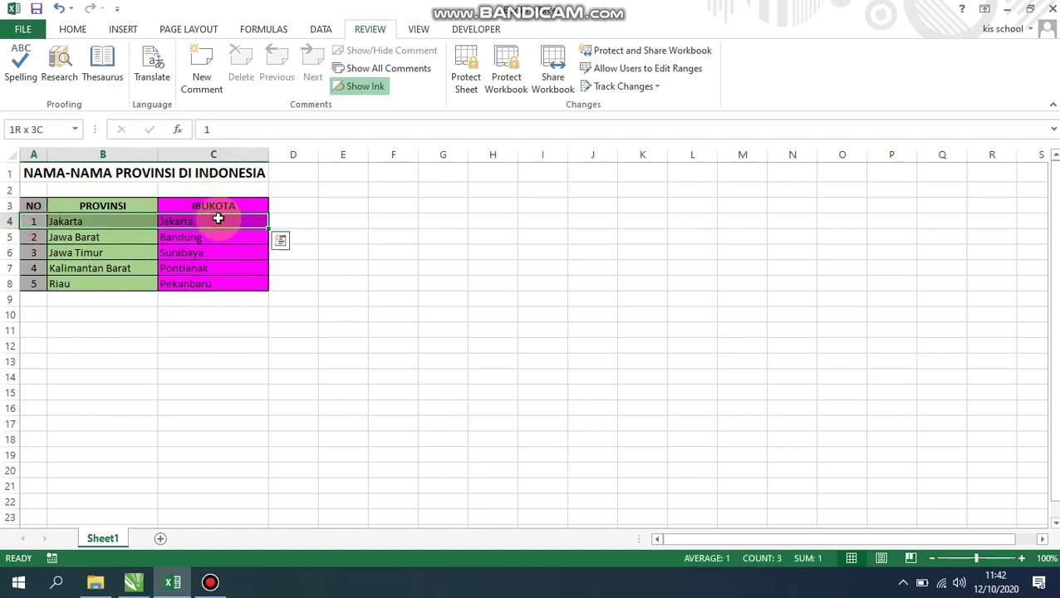
Fill the header row cells A3 to C3 with a pale green theme color, lighter than the PROVINSI column's green.
{"action": "left_click", "coordinate": [88, 30]}
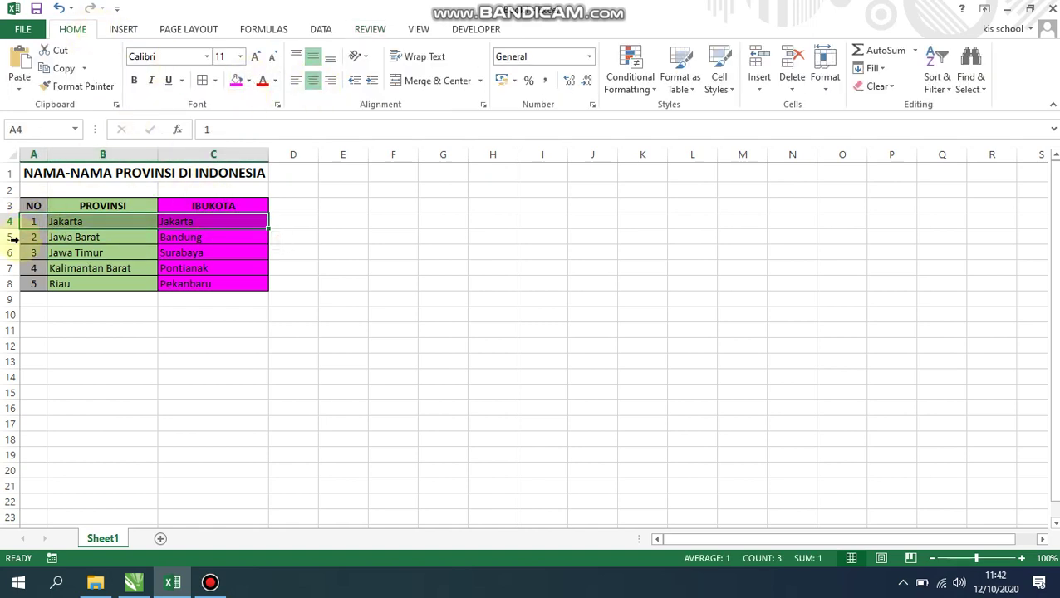
{"action": "left_click", "coordinate": [33, 205]}
{"action": "left_click", "coordinate": [170, 203], "text": "shift"}
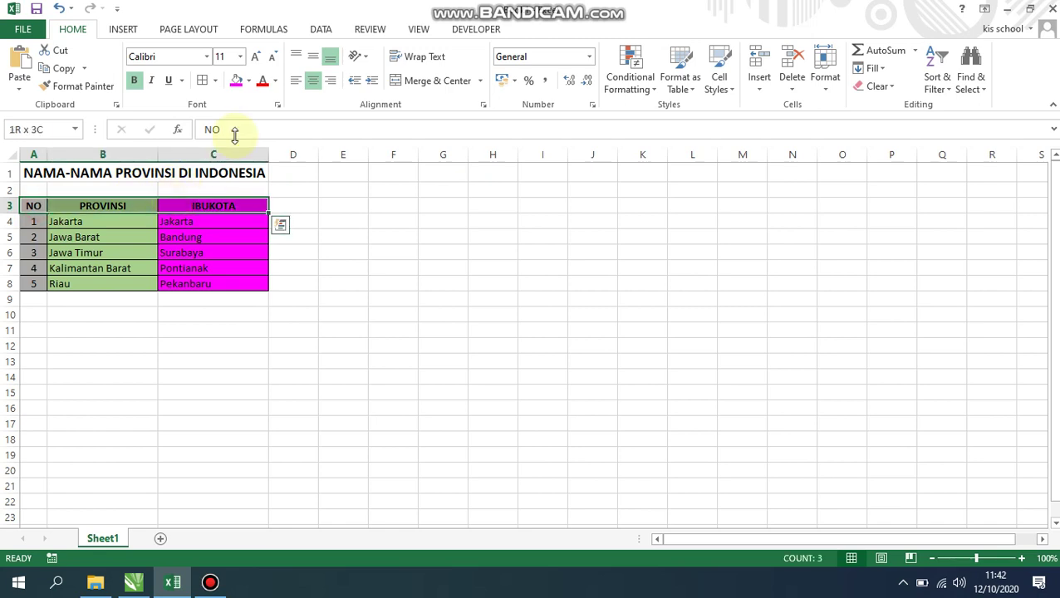
{"action": "left_click", "coordinate": [248, 80]}
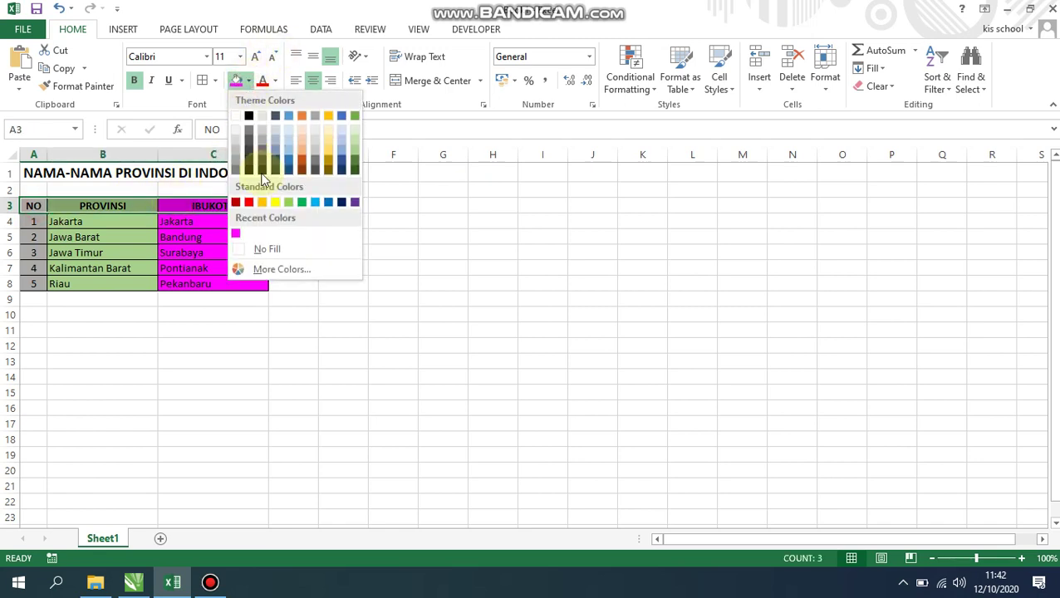
{"action": "left_click", "coordinate": [353, 142]}
{"action": "left_click", "coordinate": [396, 231]}
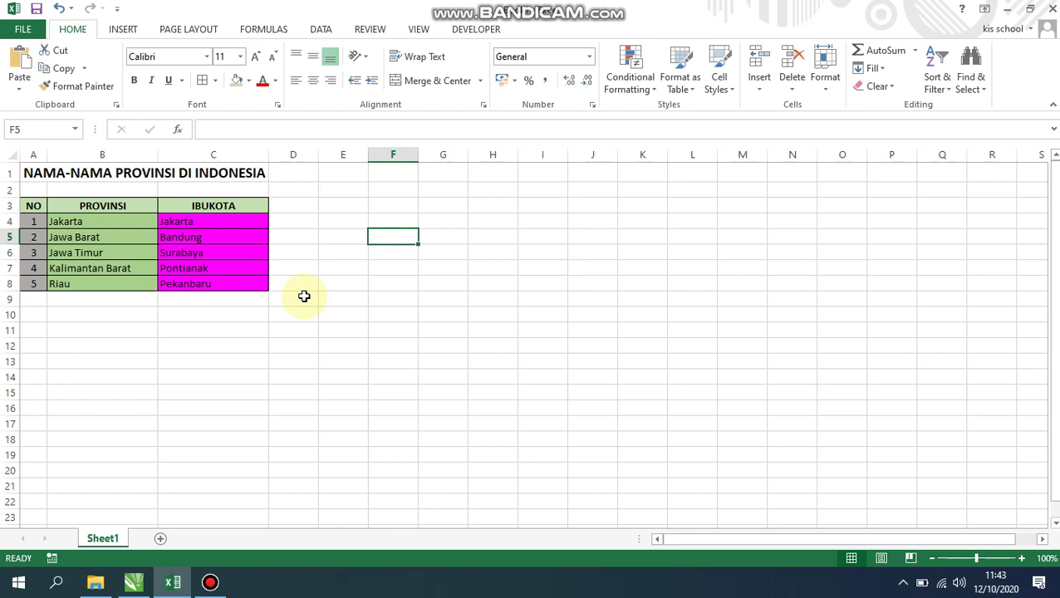
{"action": "left_click", "coordinate": [210, 582]}
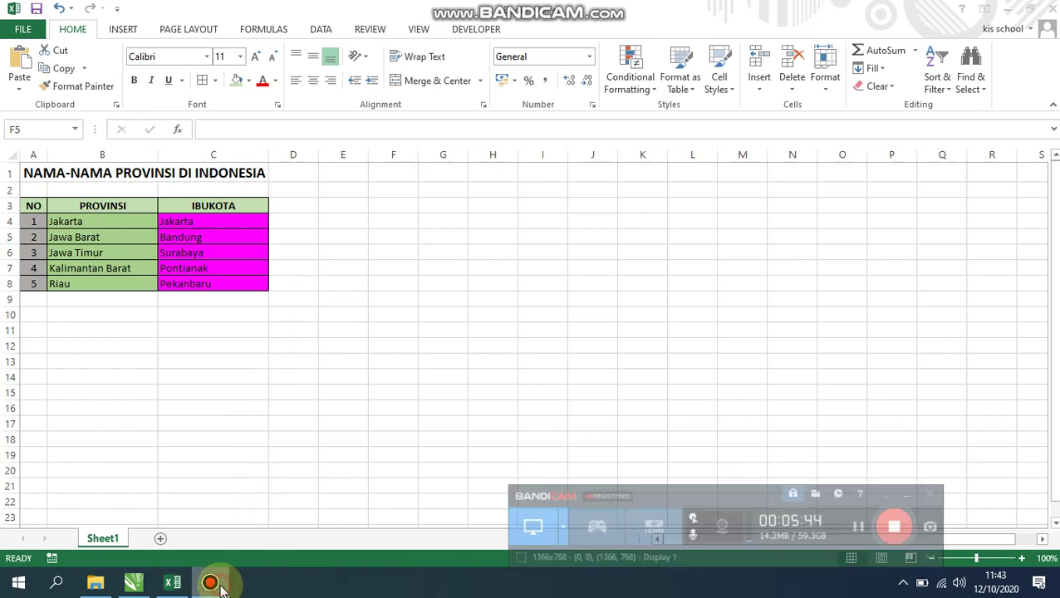